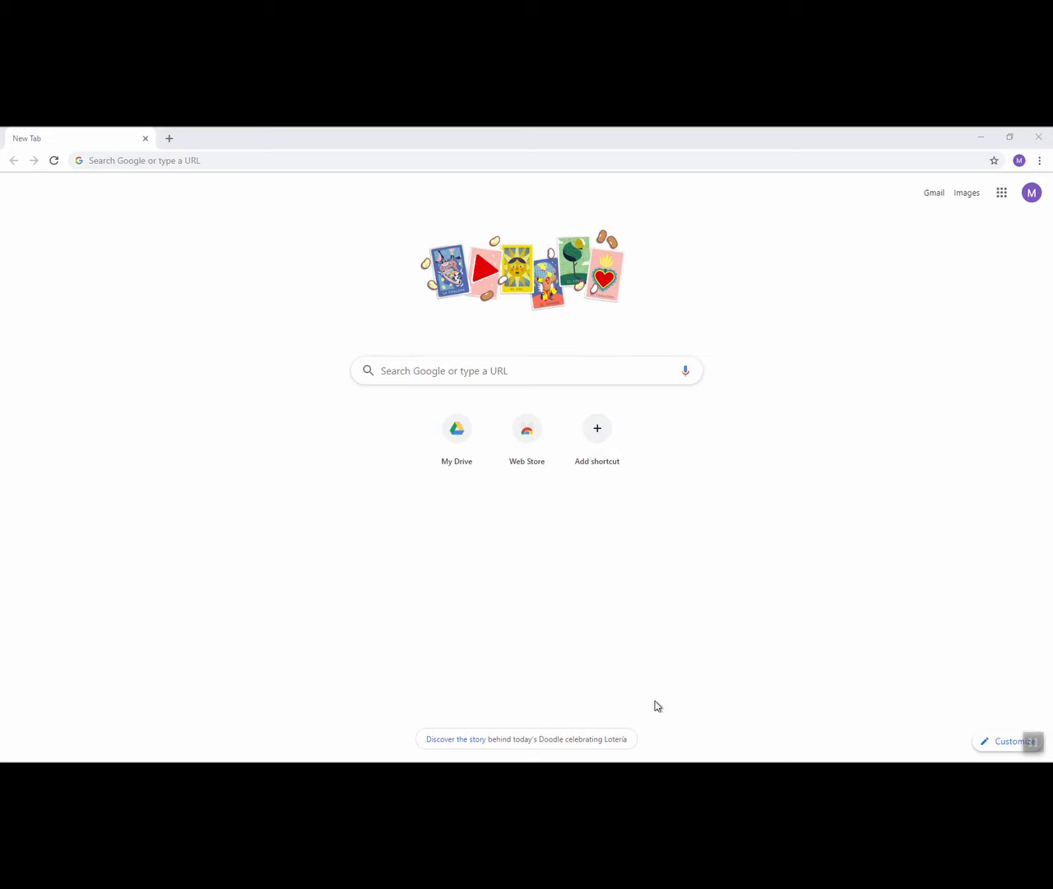
Step: Search the web for "Google docs" and open the Google Docs site from the results
{"action": "left_click", "coordinate": [344, 161]}
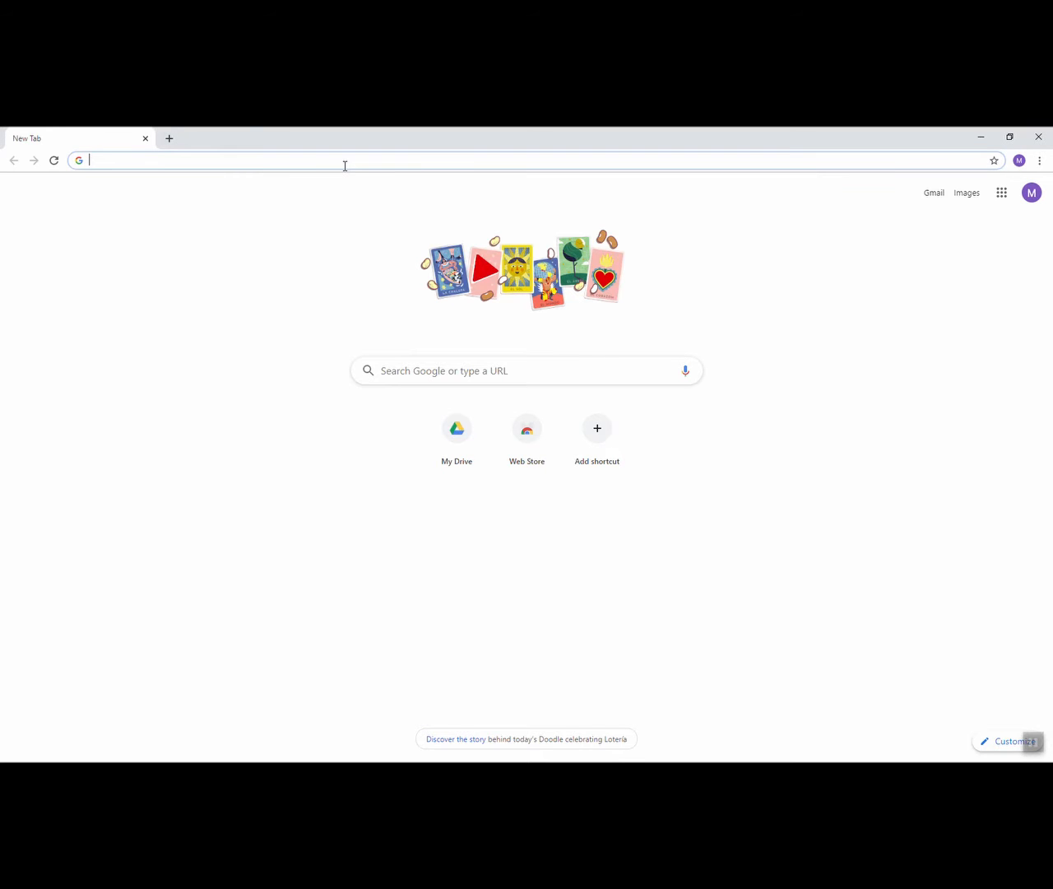
{"action": "type", "text": "Google docs"}
{"action": "key", "text": "Return"}
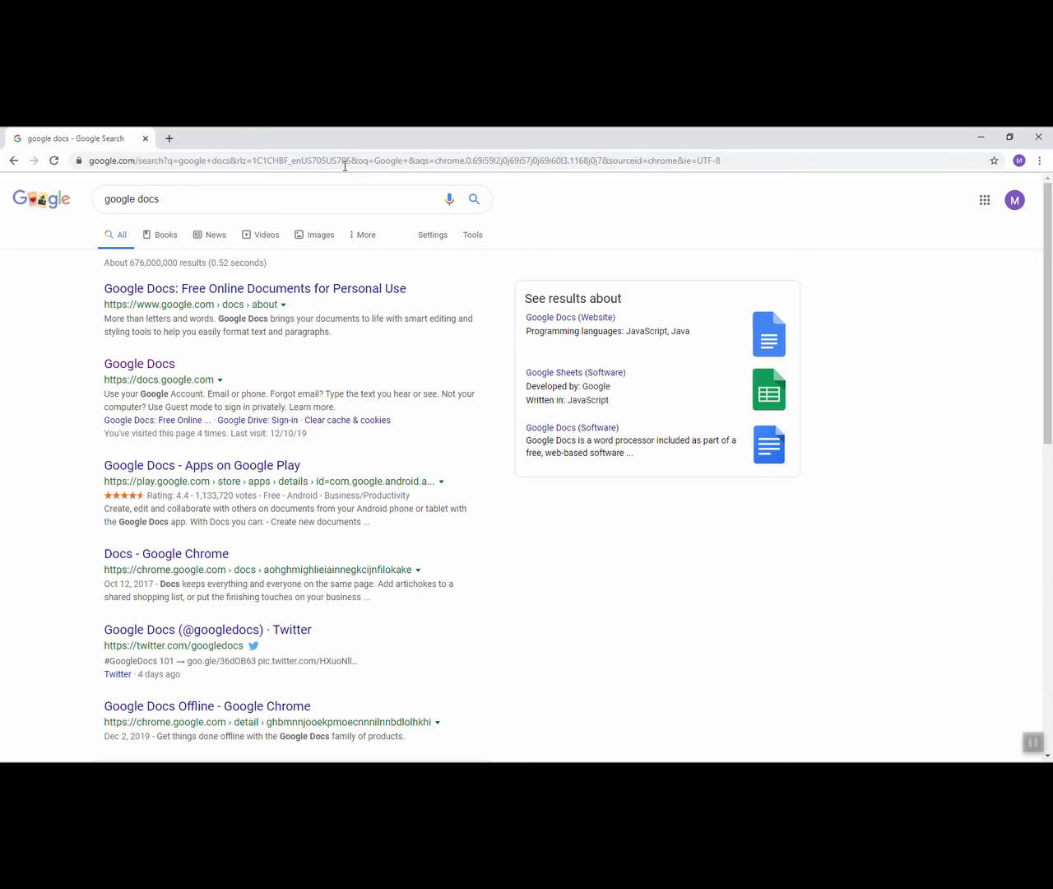
{"action": "left_click", "coordinate": [148, 364]}
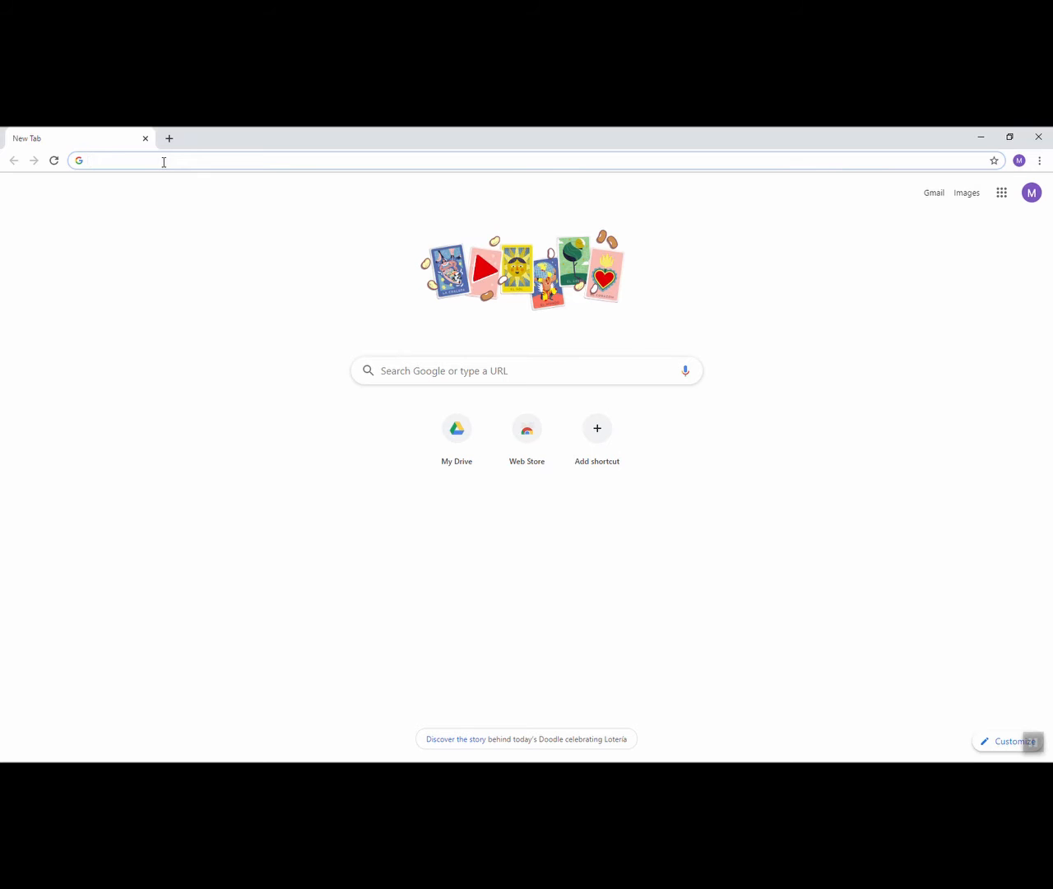
Step: Find Google Drive through a web search, open it, and create a blank Google Docs document
{"action": "type", "text": "Google"}
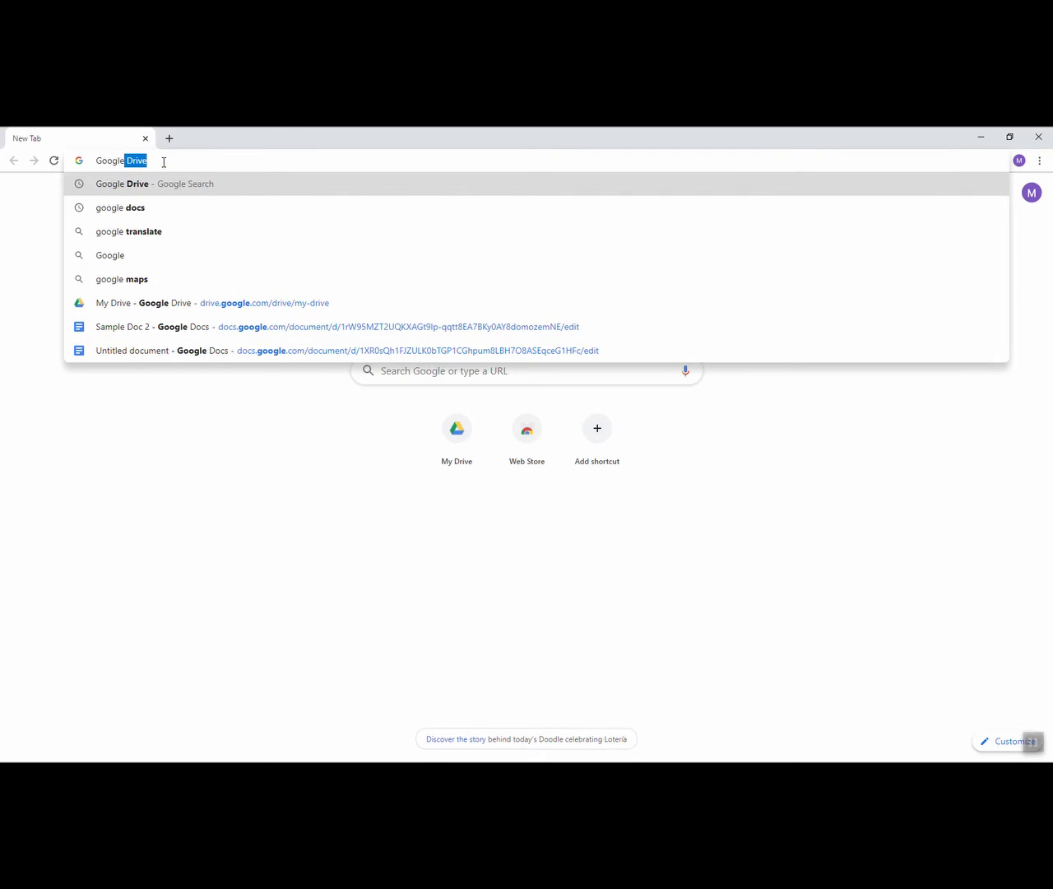
{"action": "key", "text": "Return"}
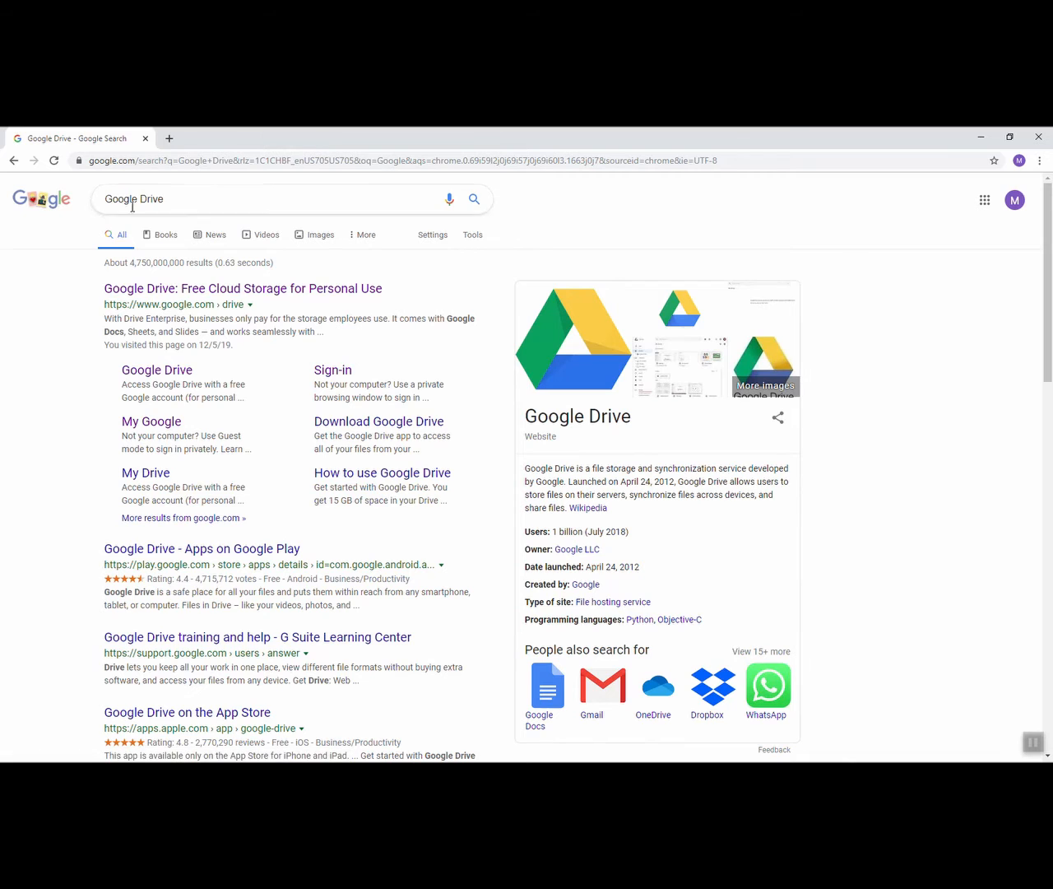
{"action": "left_click", "coordinate": [169, 376]}
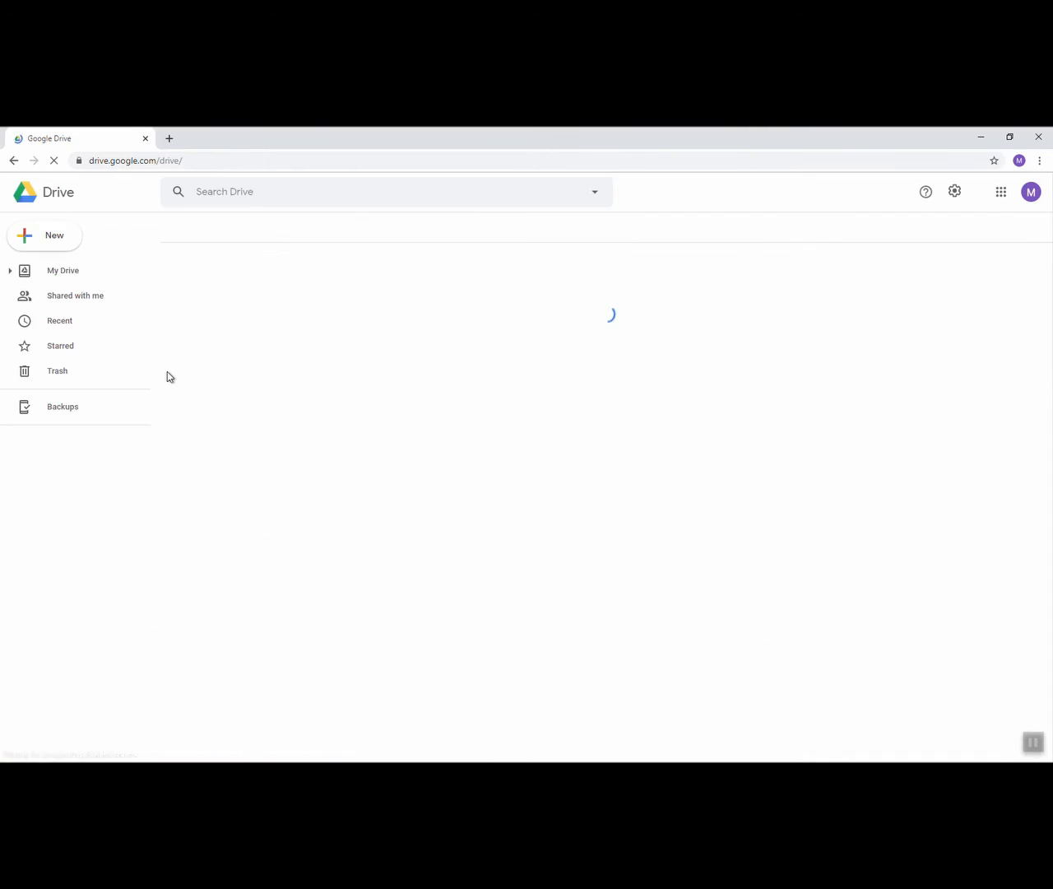
{"action": "left_click", "coordinate": [57, 238]}
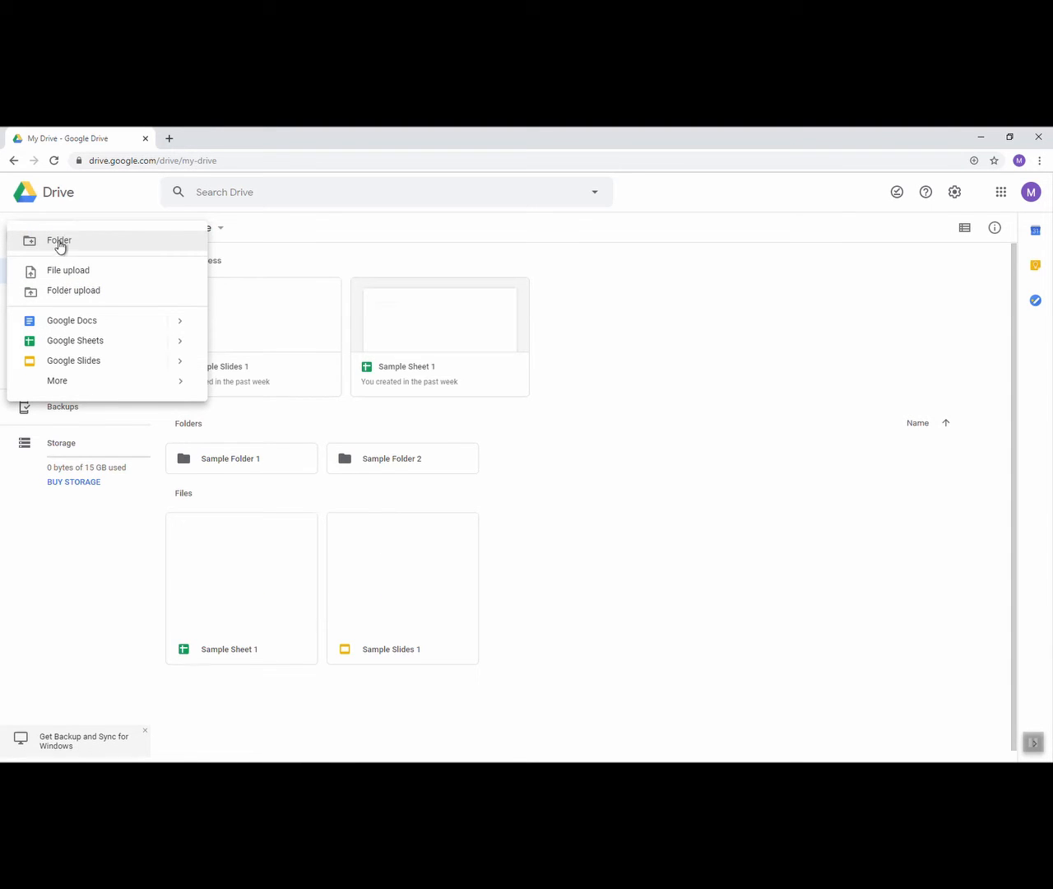
{"action": "mouse_move", "coordinate": [180, 322]}
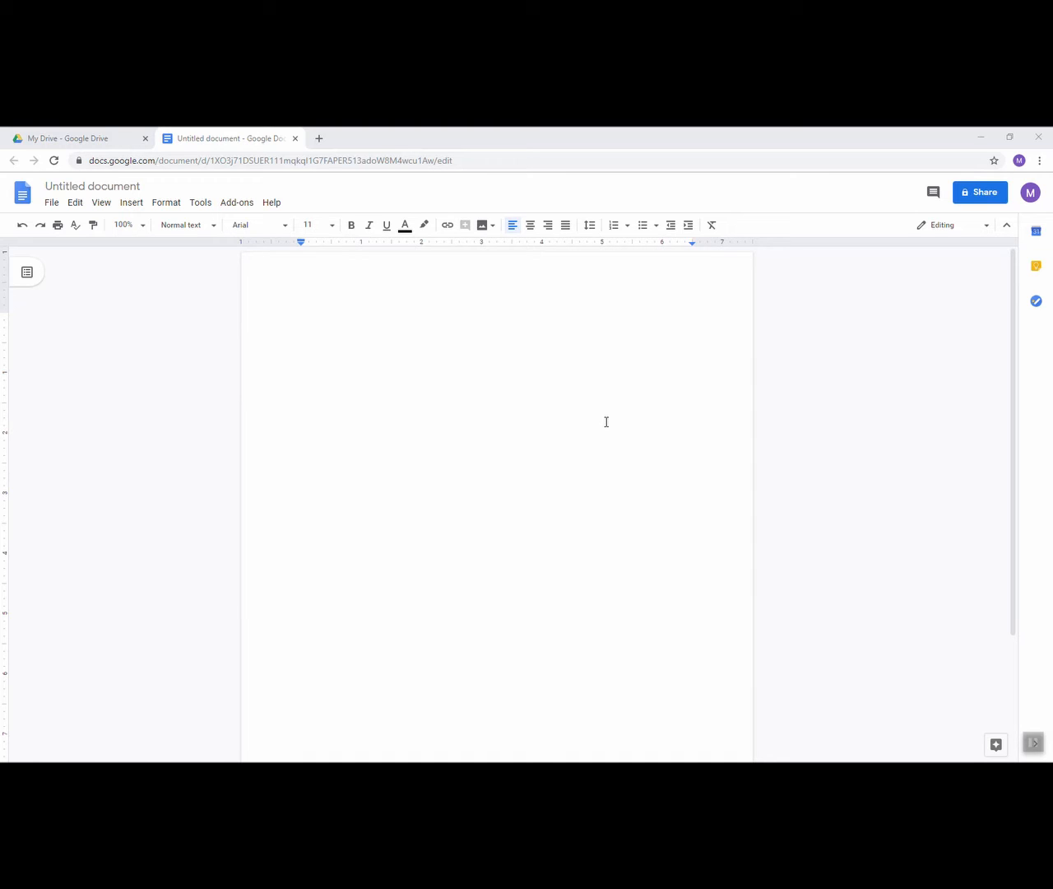
Step: Enter the heading "Sample Doc 1" and a paragraph about basic formatting options, and rename the document as Sample Doc 1
{"action": "left_click", "coordinate": [369, 313]}
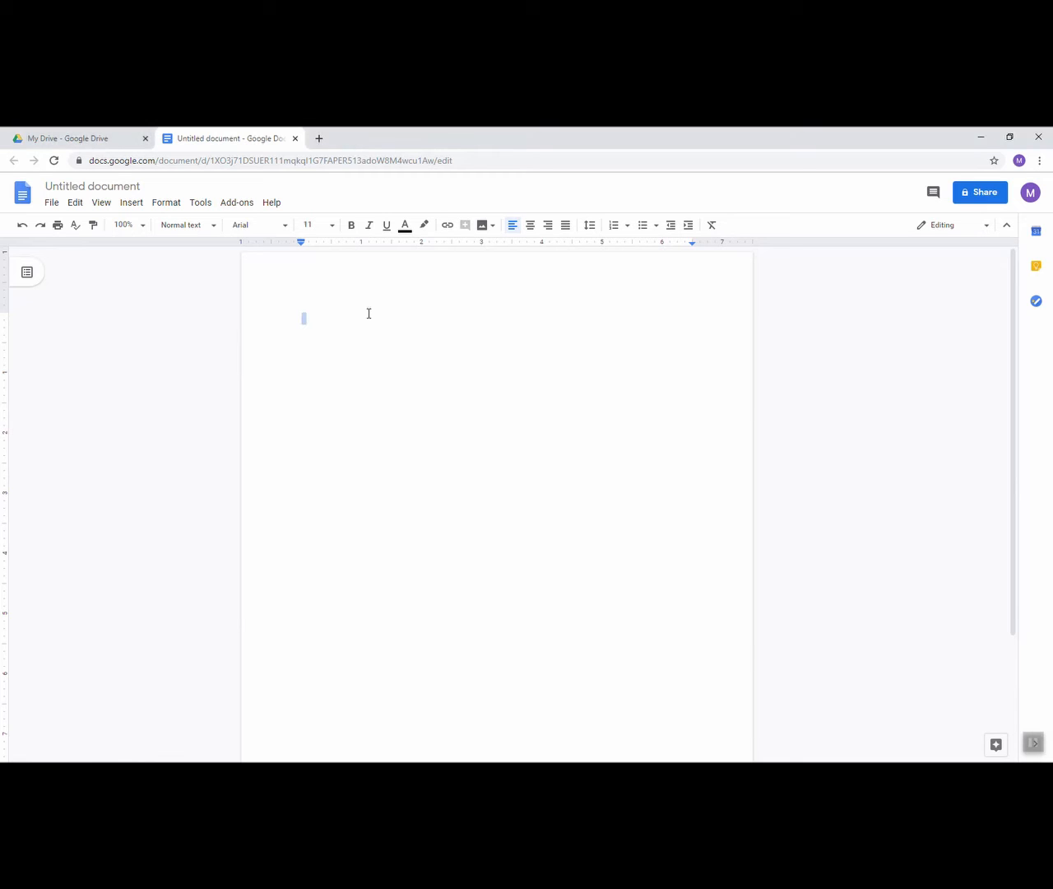
{"action": "type", "text": "Sample Doc 1  Here is my content that I will be working with for this document. It is a sample document that is designed to demonstrate the basic formatting options available in Google Documents. You can change the type of text of a document. The font of text of a document. The size of text in a document. You can also change the color of the text along with highlight the text."}
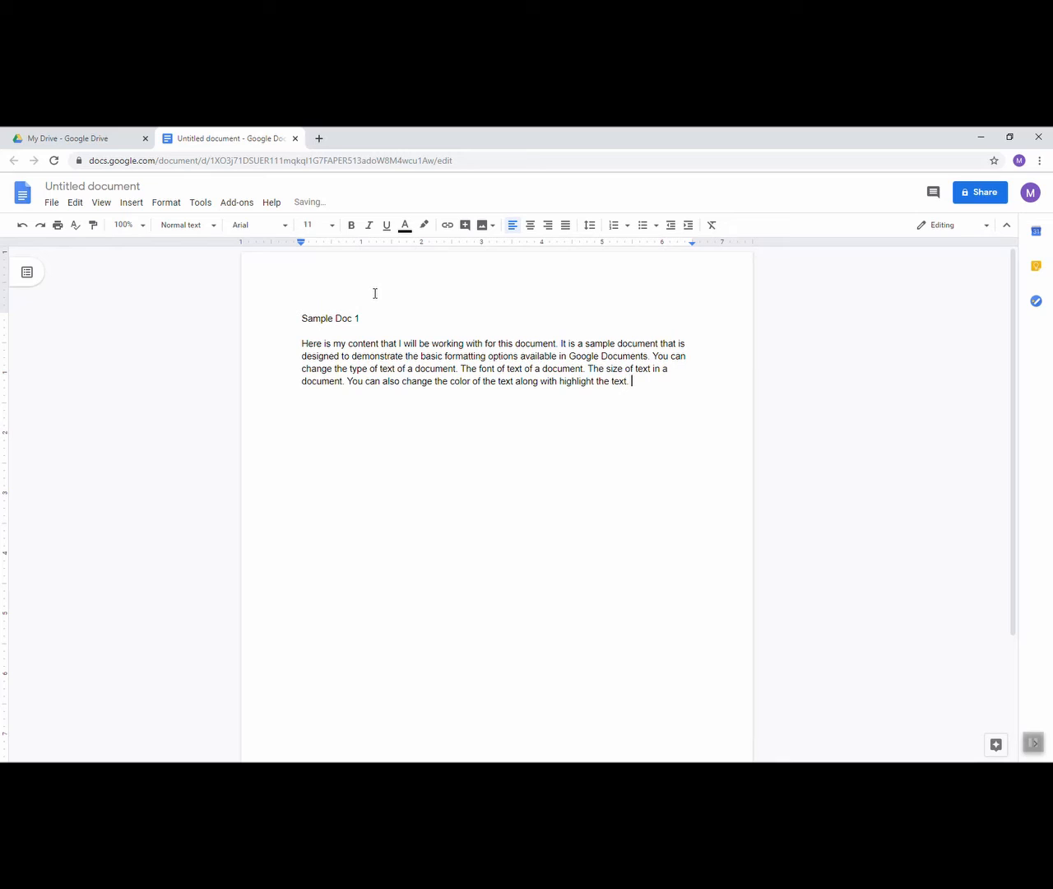
{"action": "left_click", "coordinate": [375, 293]}
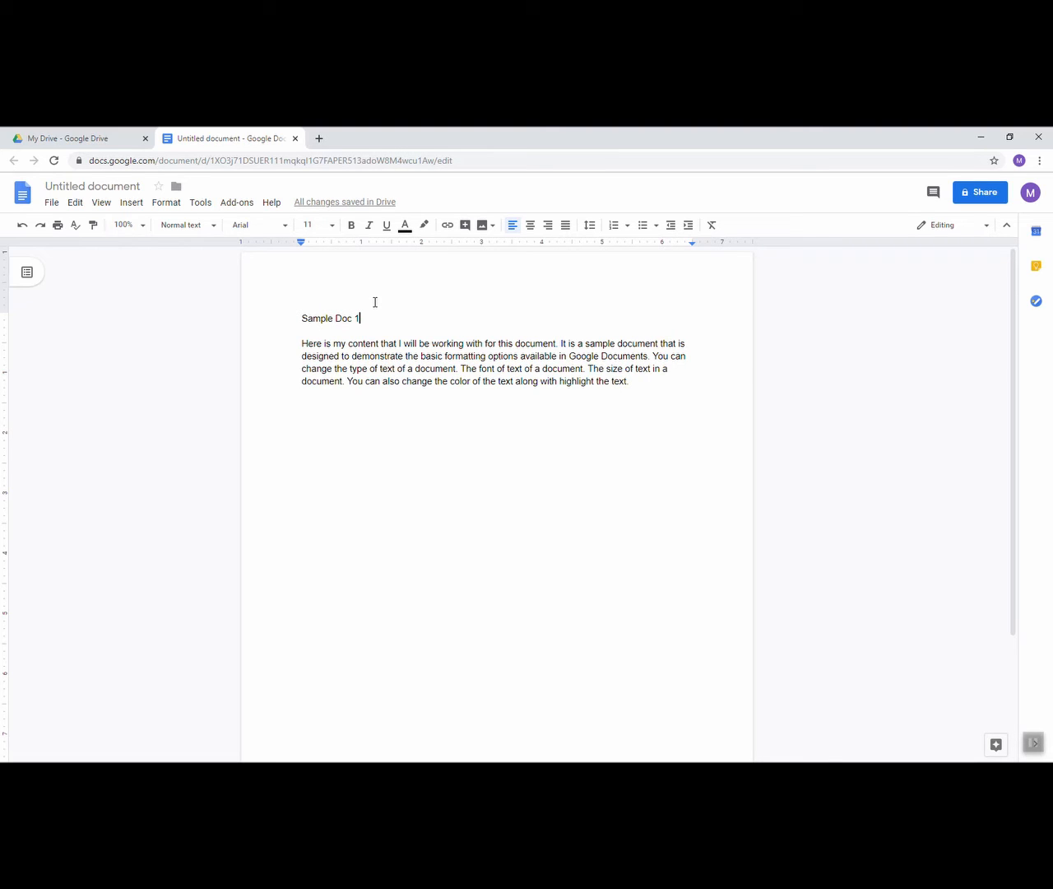
{"action": "left_click", "coordinate": [98, 189]}
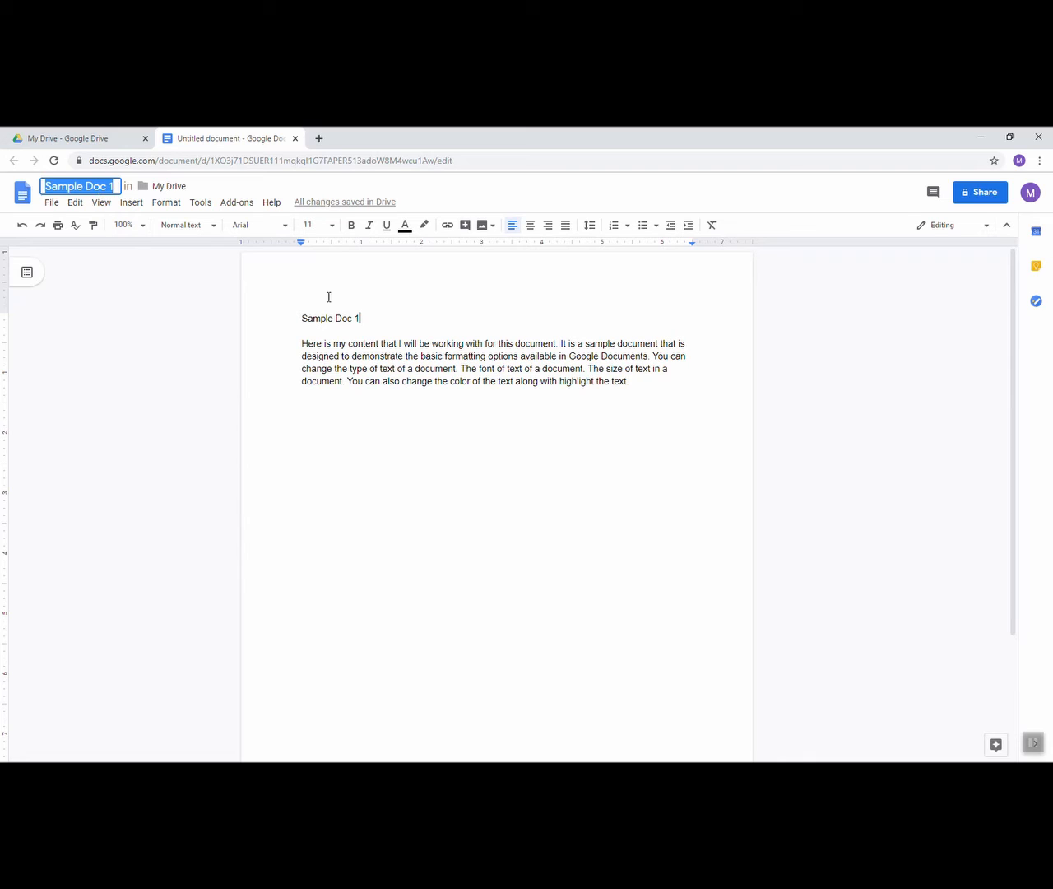
{"action": "left_click", "coordinate": [377, 321]}
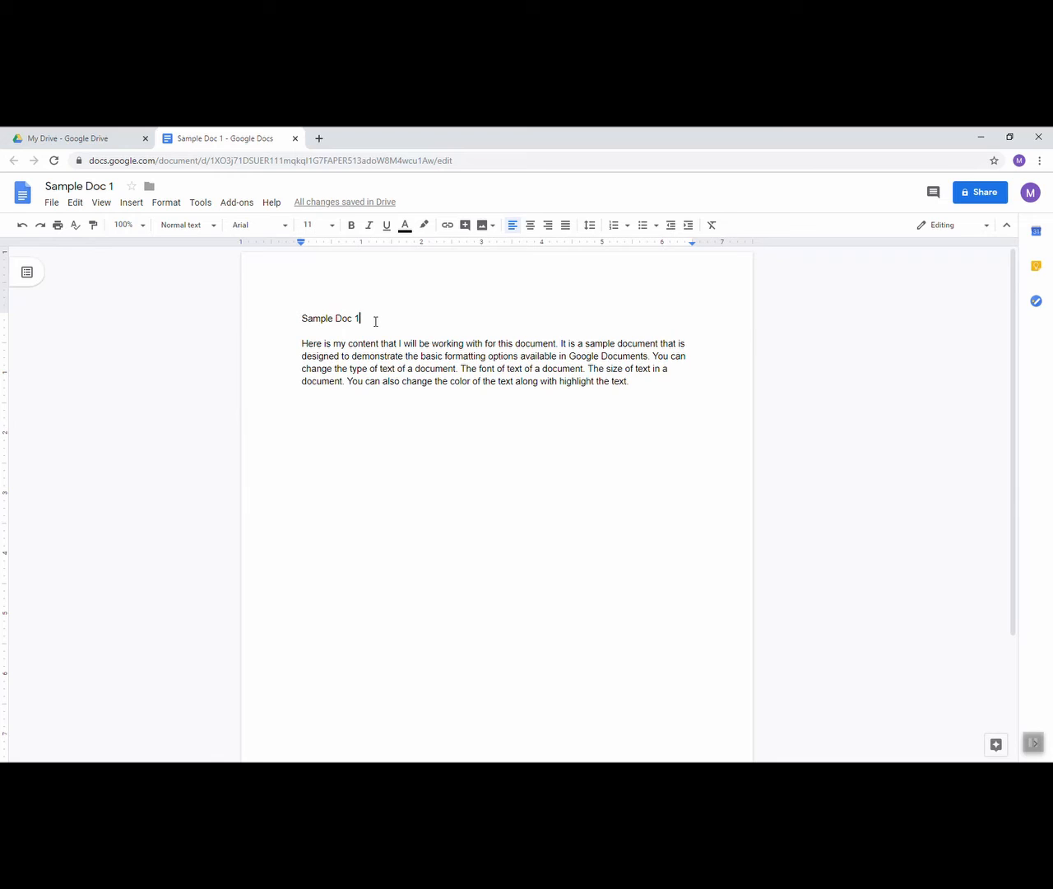
Step: Apply the Title style to the heading line "Sample Doc 1" in the document
{"action": "left_click_drag", "start_coordinate": [374, 320], "coordinate": [292, 324]}
{"action": "left_click", "coordinate": [209, 229]}
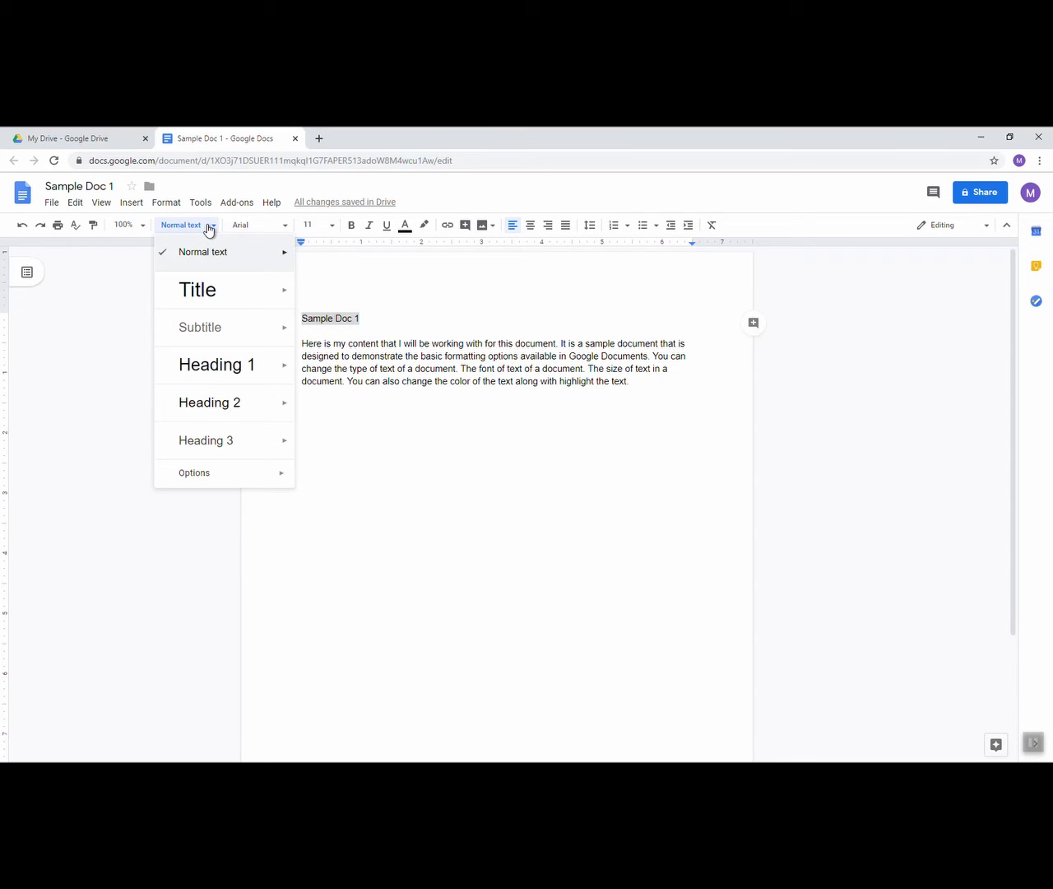
{"action": "left_click", "coordinate": [209, 287]}
{"action": "left_click", "coordinate": [482, 326]}
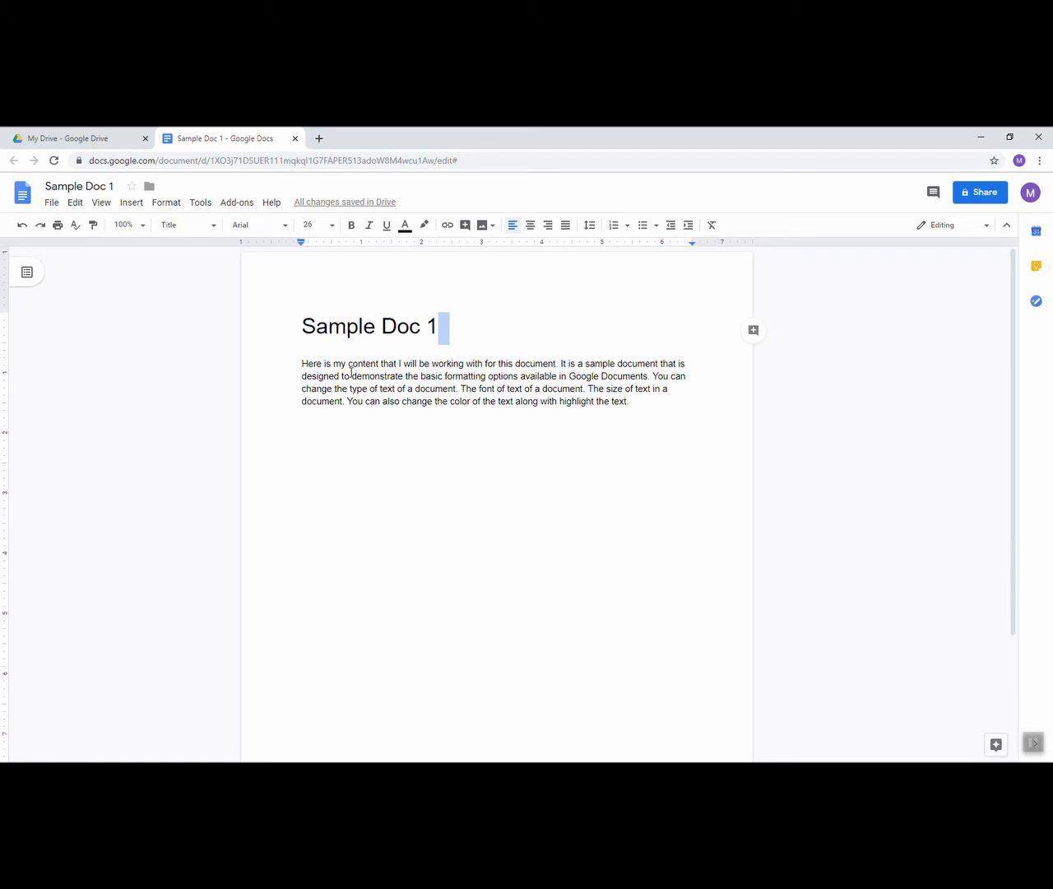
Step: Change the font of the paragraph's first sentence, "Here is my content that I will be working with for this document", to Times New Roman
{"action": "left_click_drag", "start_coordinate": [302, 362], "coordinate": [558, 365]}
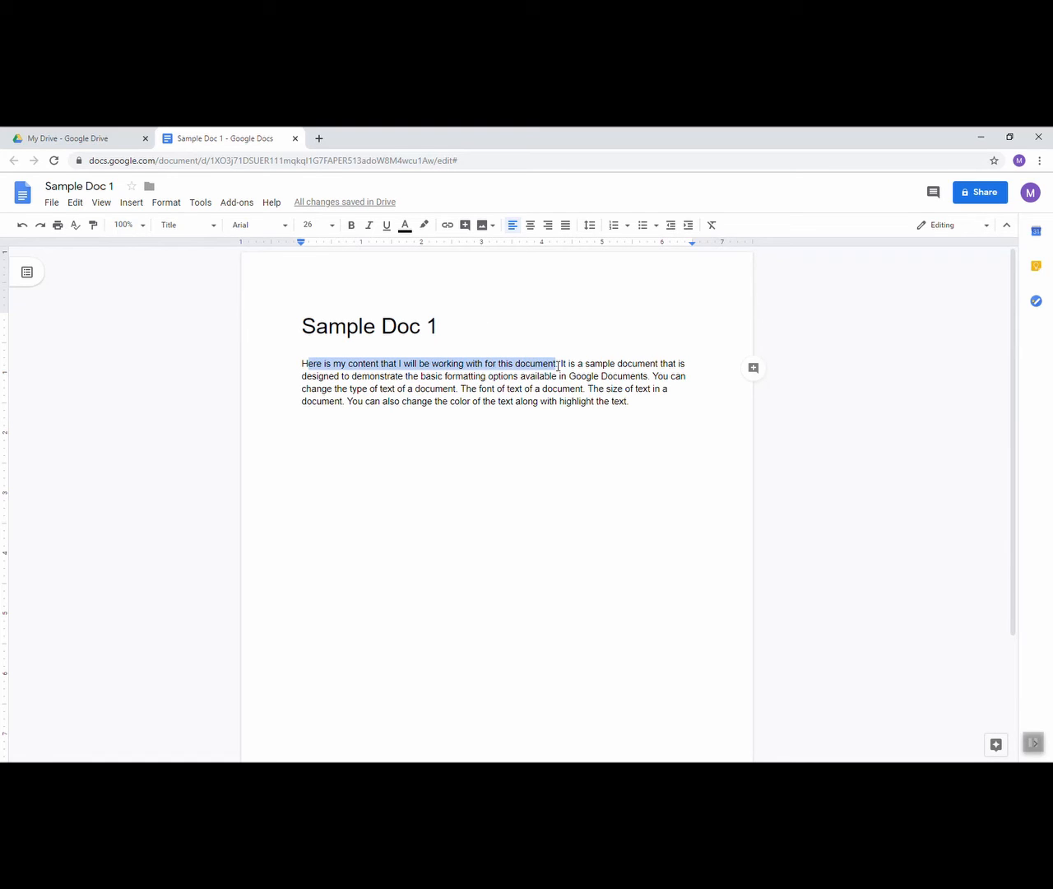
{"action": "left_click", "coordinate": [283, 227]}
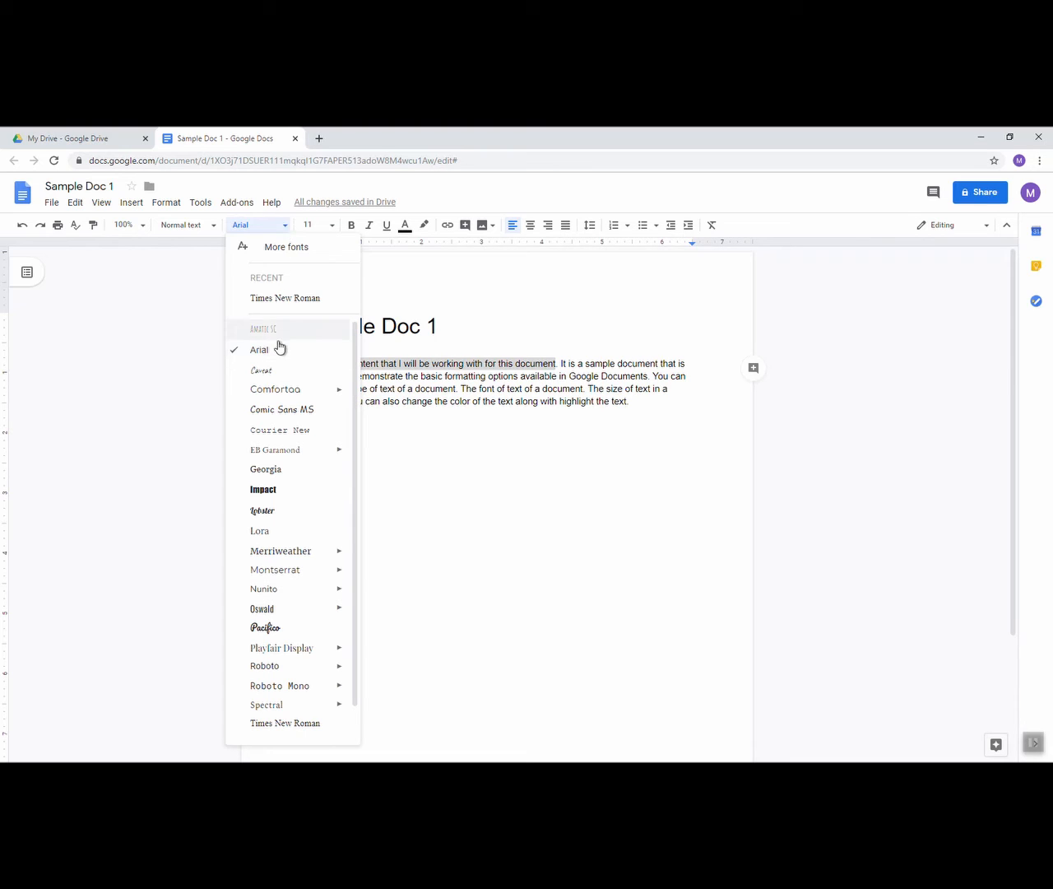
{"action": "left_click", "coordinate": [294, 724]}
{"action": "left_click", "coordinate": [567, 363]}
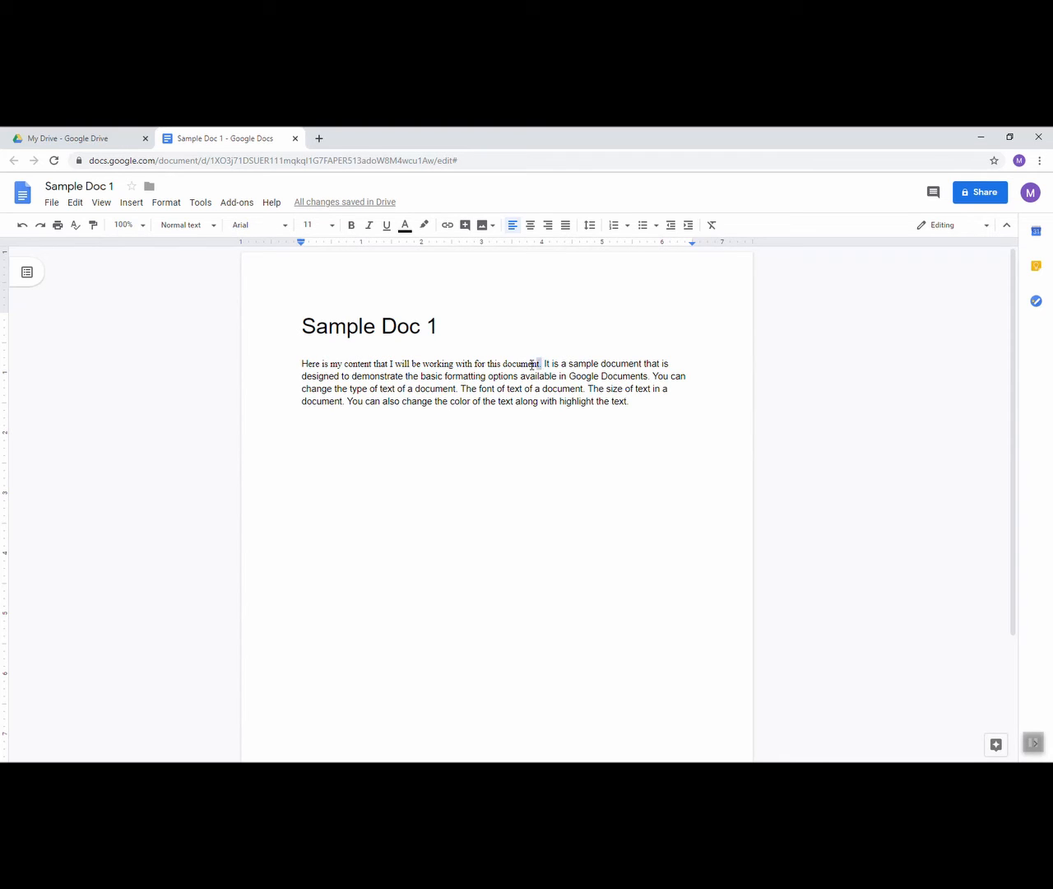
Step: Set the font size of the paragraph's first sentence to 12
{"action": "left_click_drag", "start_coordinate": [541, 363], "coordinate": [302, 362]}
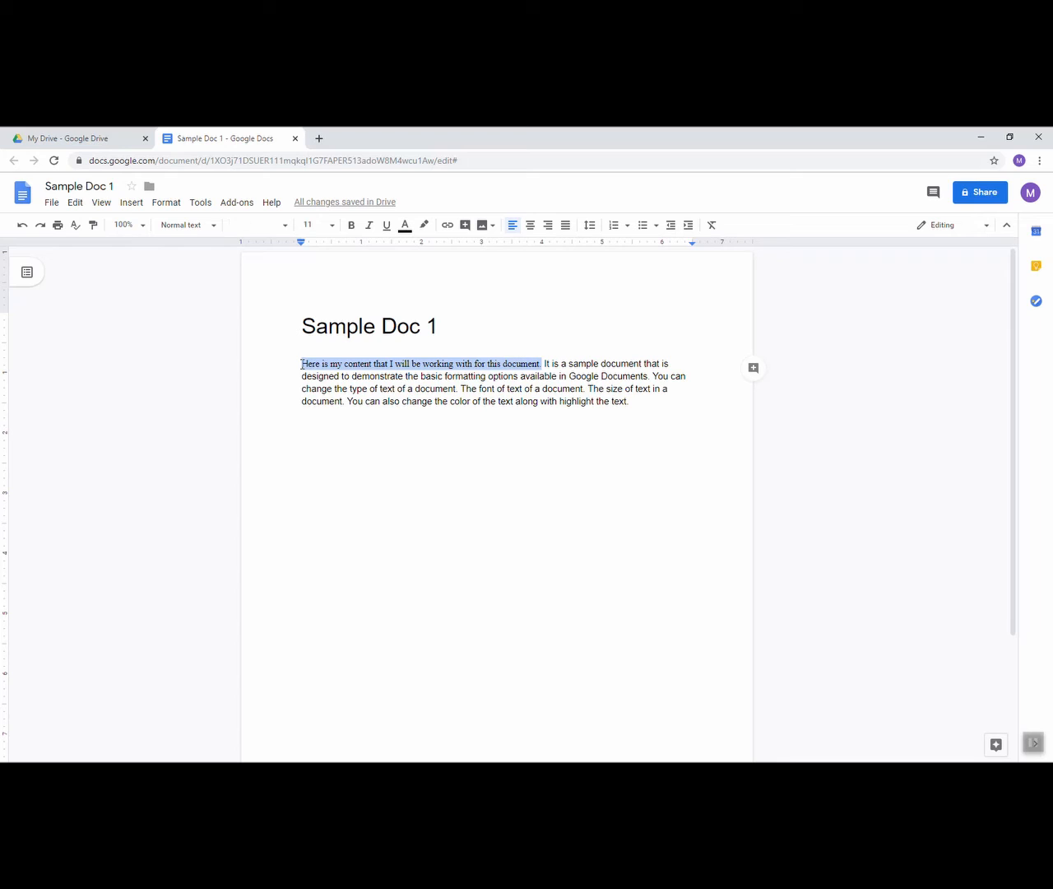
{"action": "left_click", "coordinate": [332, 225]}
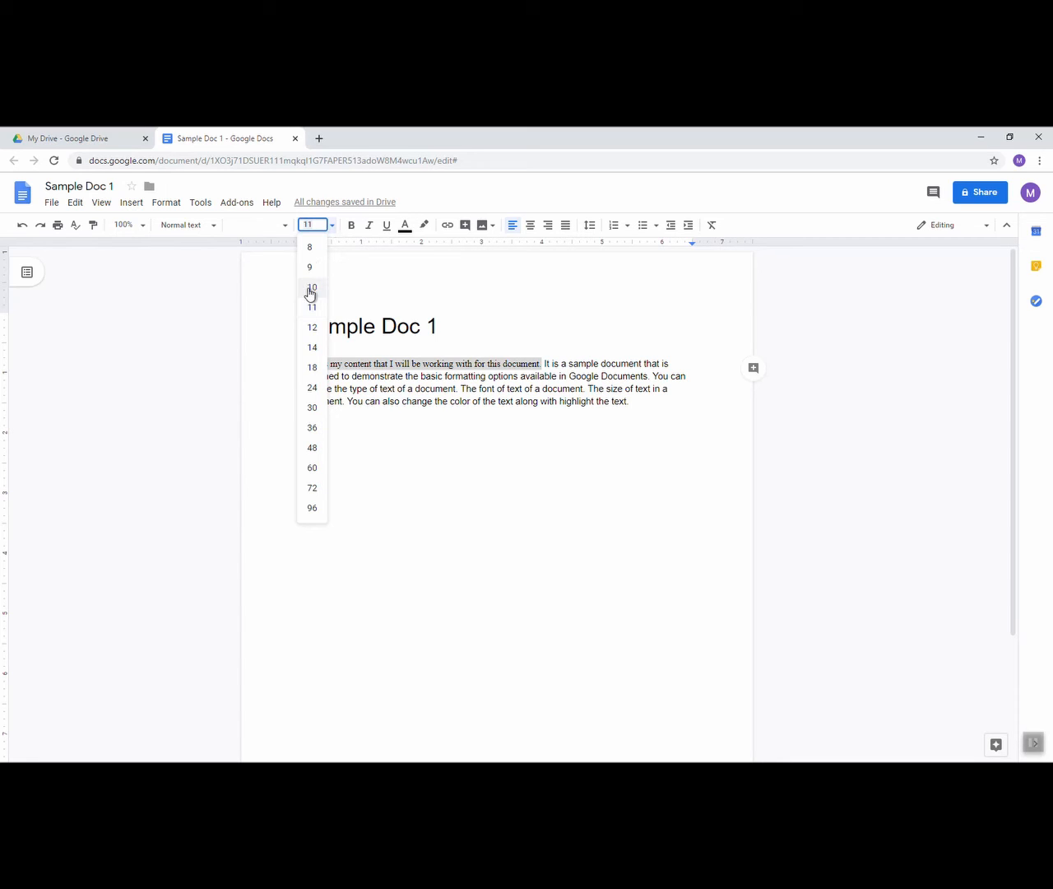
{"action": "left_click", "coordinate": [313, 328]}
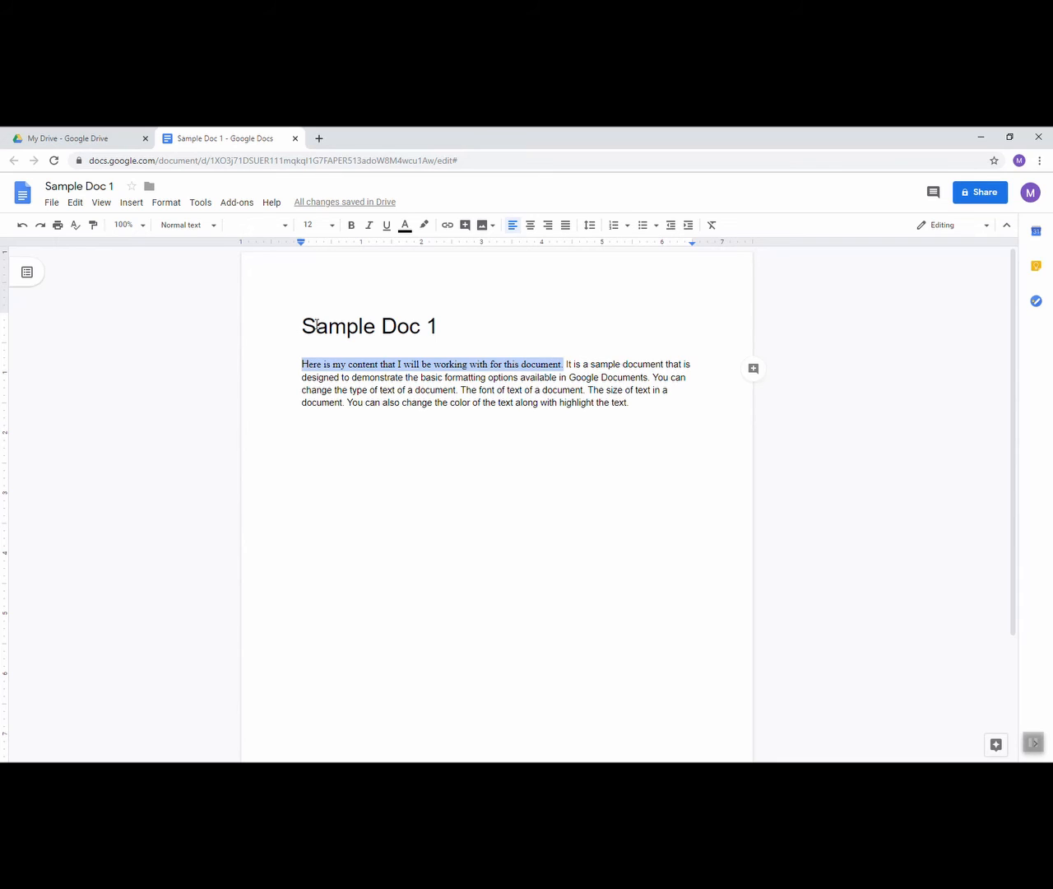
Step: Make the paragraph's first sentence bold, italic and underlined
{"action": "left_click", "coordinate": [354, 227]}
{"action": "left_click", "coordinate": [370, 227]}
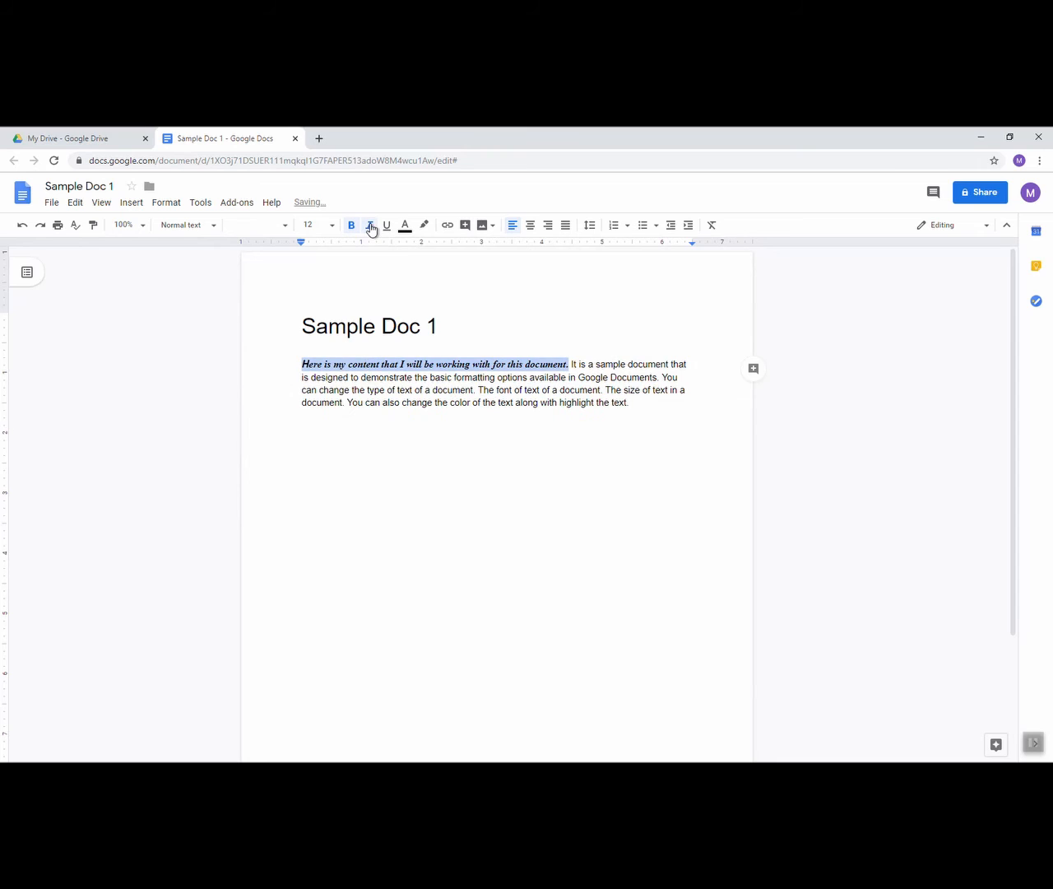
{"action": "left_click", "coordinate": [387, 228]}
{"action": "left_click", "coordinate": [573, 365]}
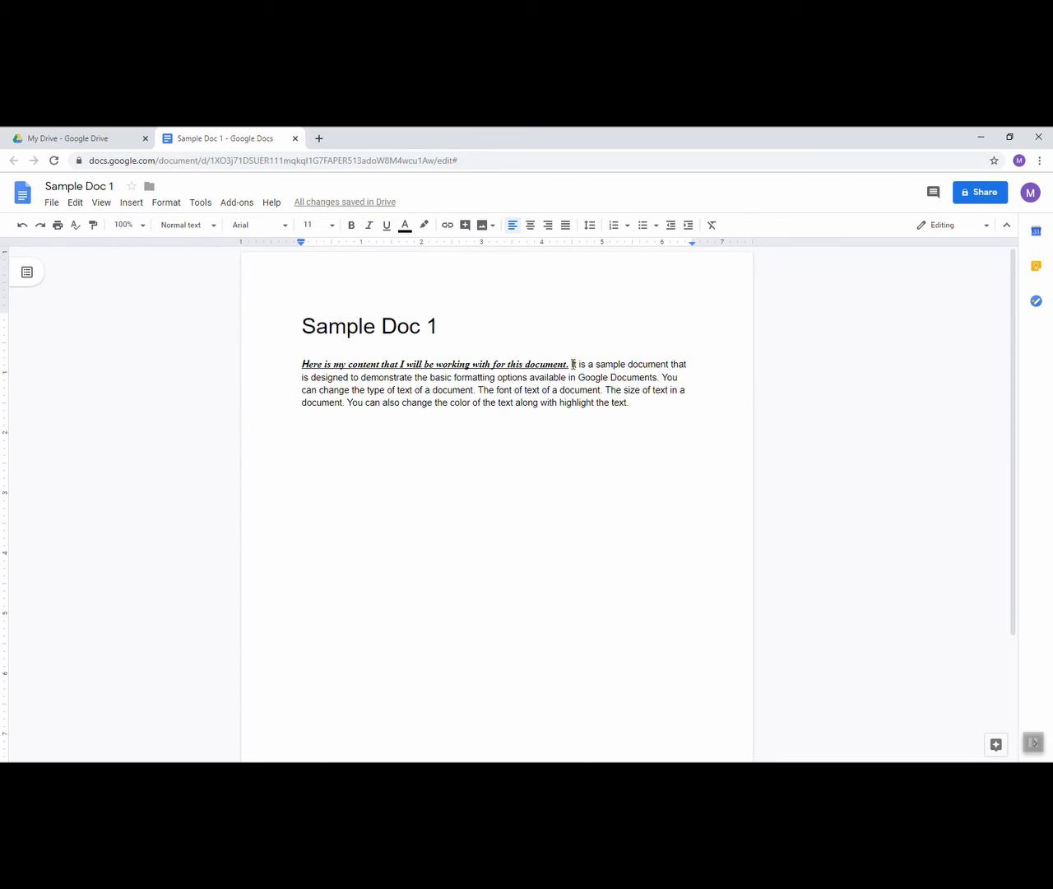
Step: Colour the second sentence, starting "It is a sample document", purple and highlight it in bright green
{"action": "left_click_drag", "start_coordinate": [574, 365], "coordinate": [661, 378]}
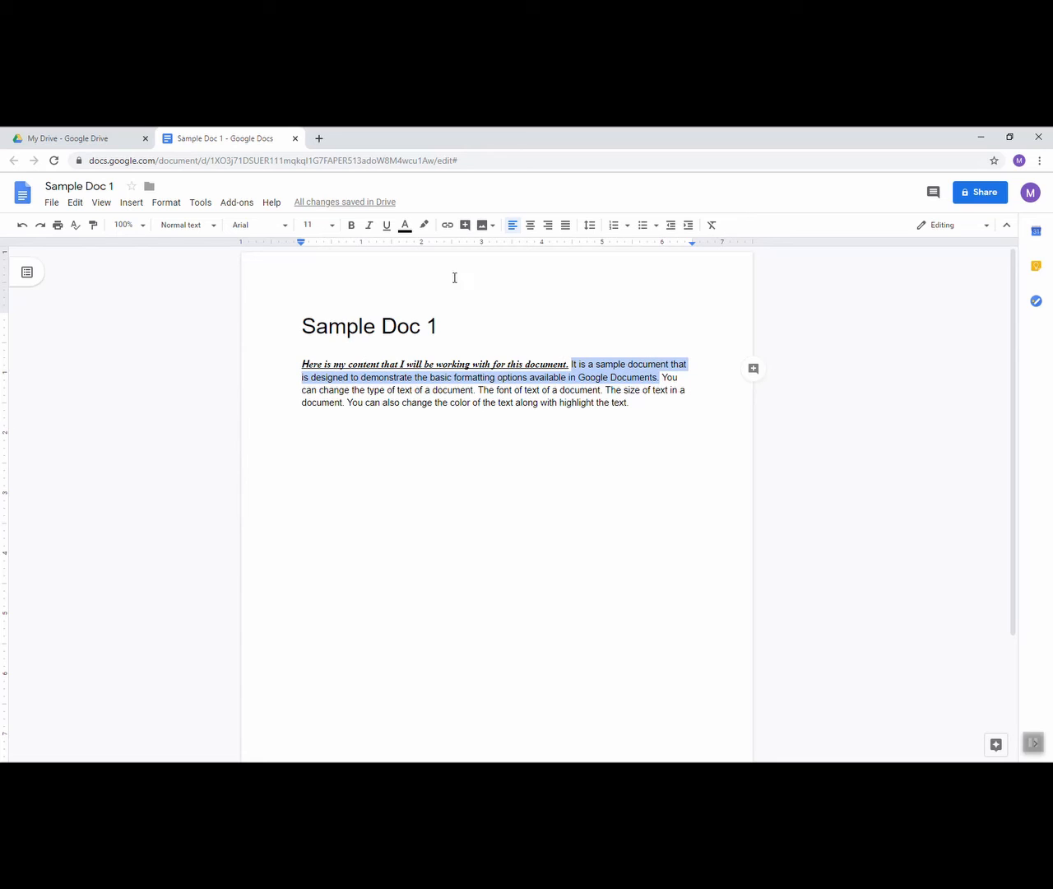
{"action": "left_click", "coordinate": [404, 228]}
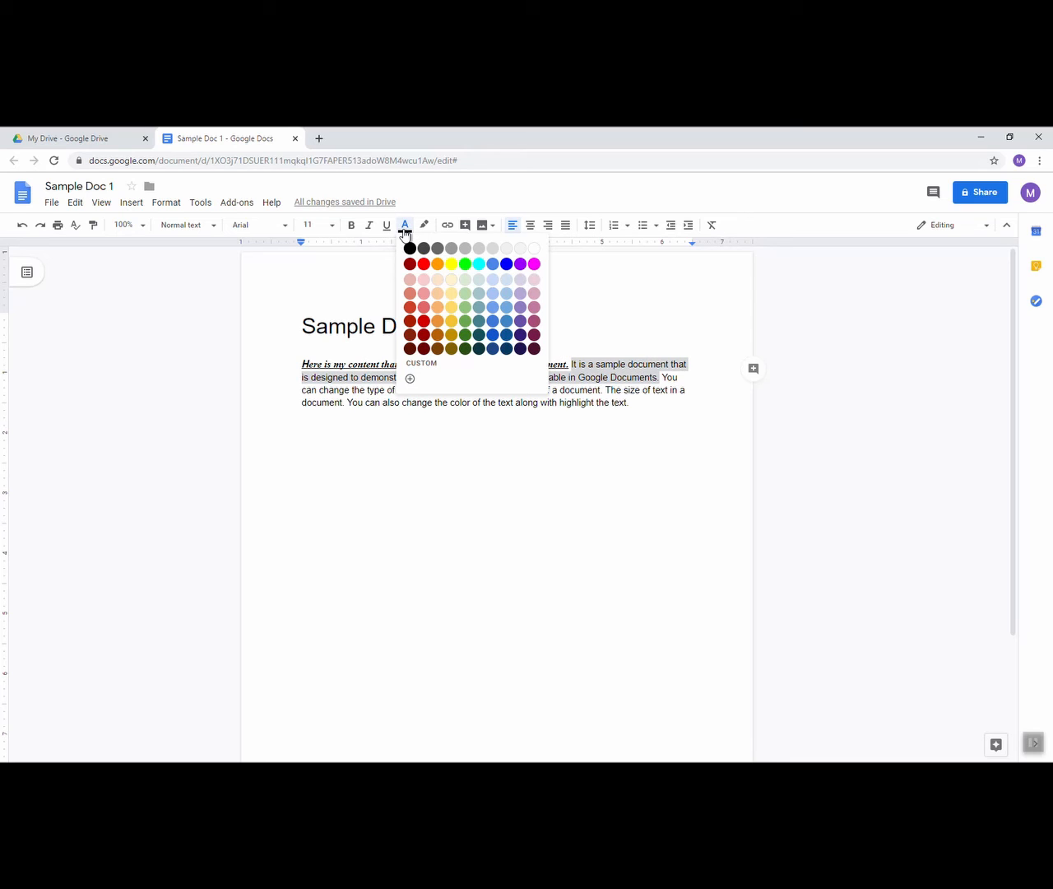
{"action": "left_click", "coordinate": [519, 264]}
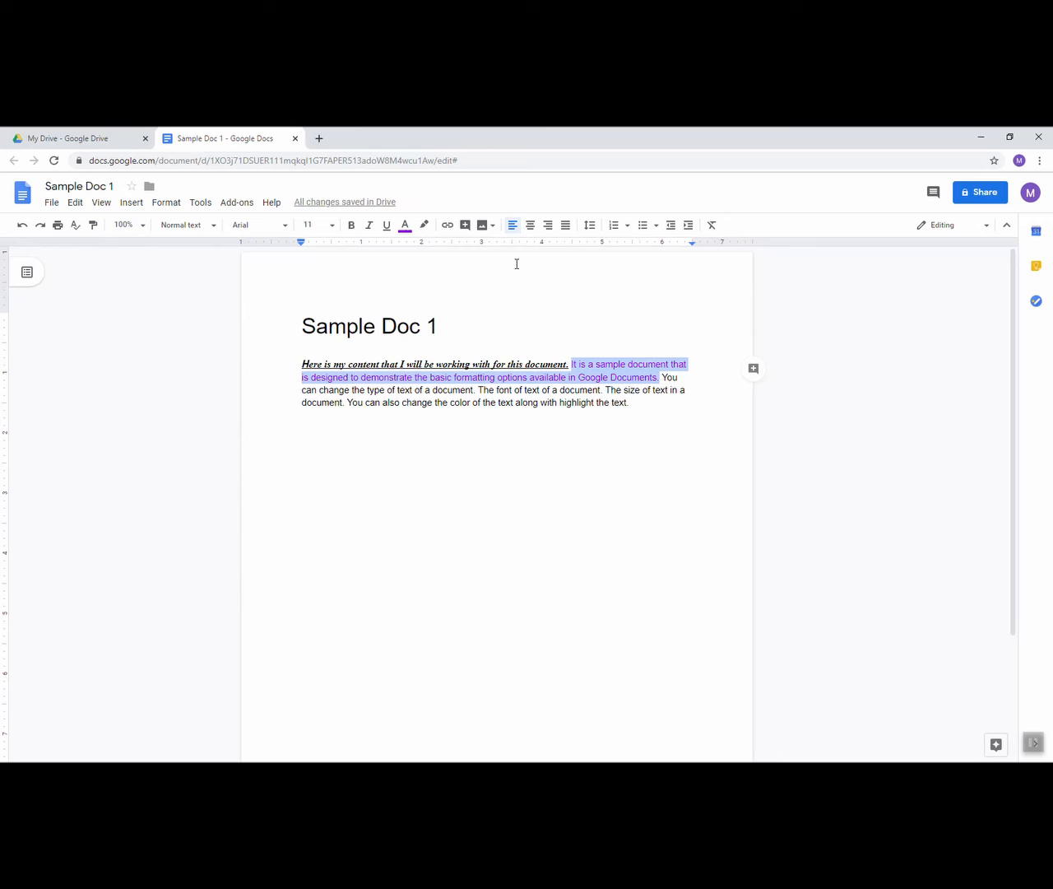
{"action": "left_click", "coordinate": [424, 227]}
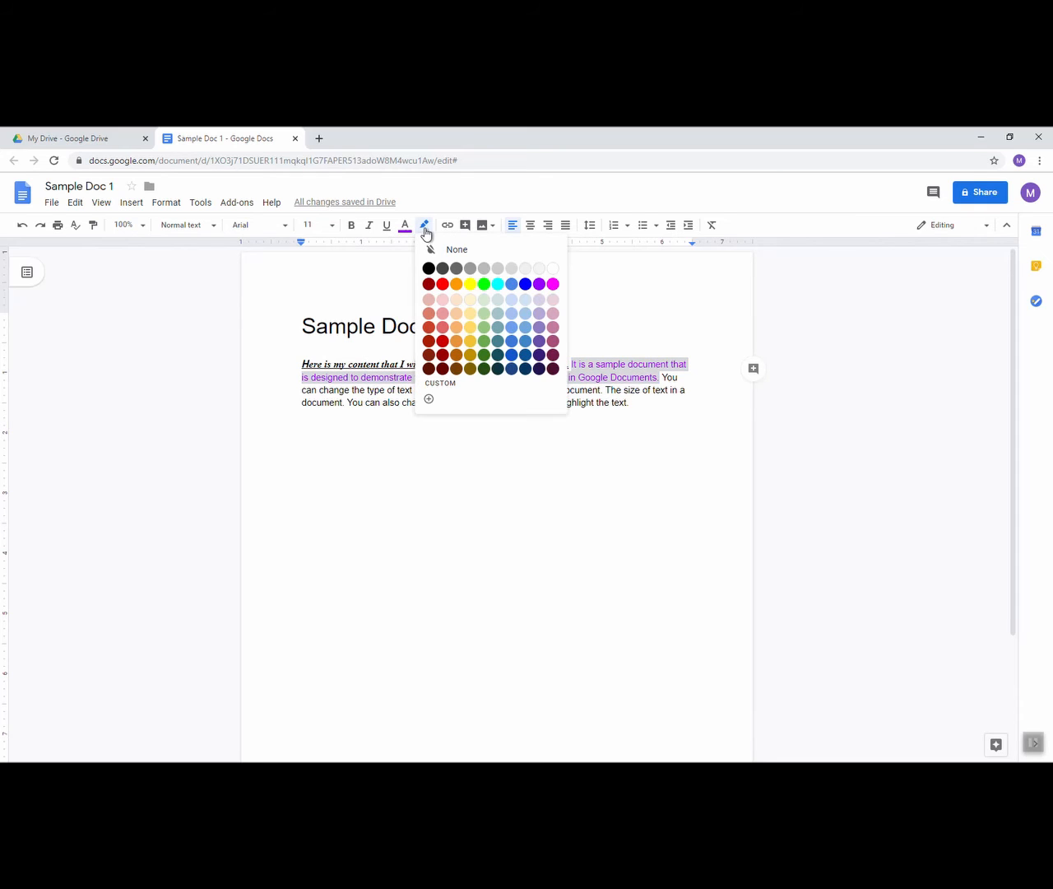
{"action": "left_click", "coordinate": [482, 284]}
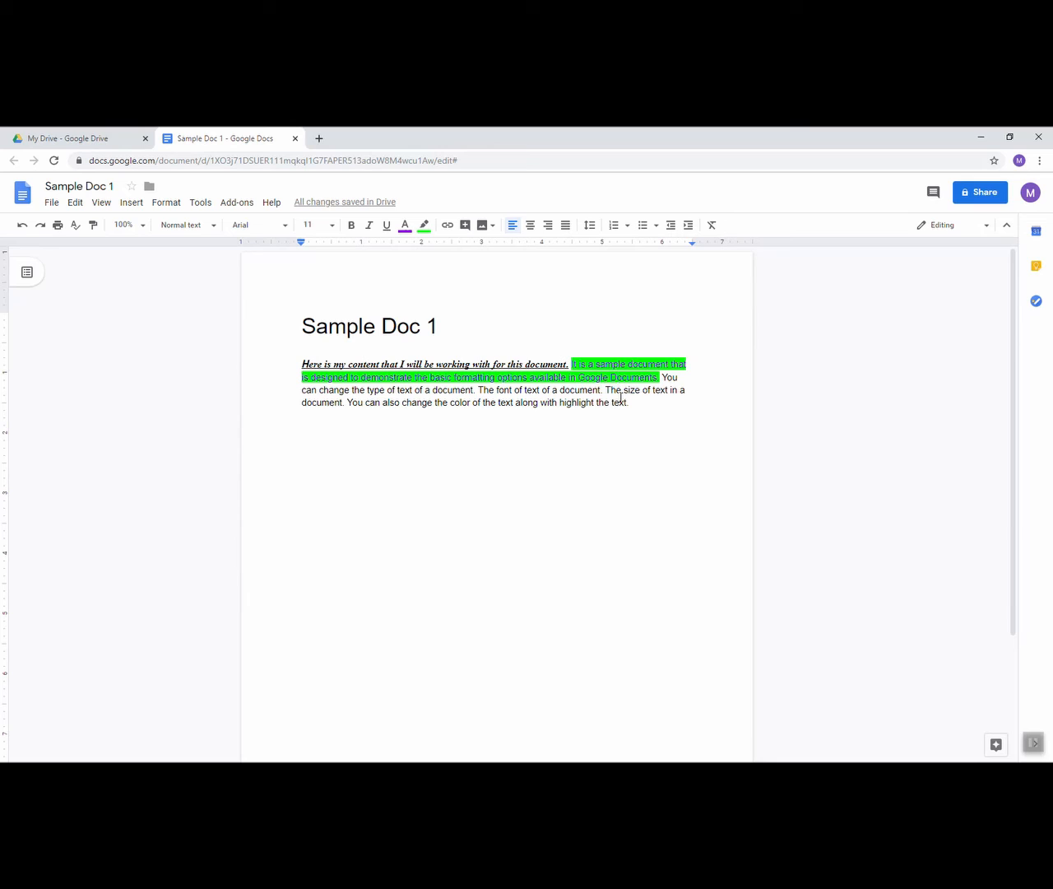
Step: Centre the title "Sample Doc 1" on the page
{"action": "left_click_drag", "start_coordinate": [429, 331], "coordinate": [263, 311]}
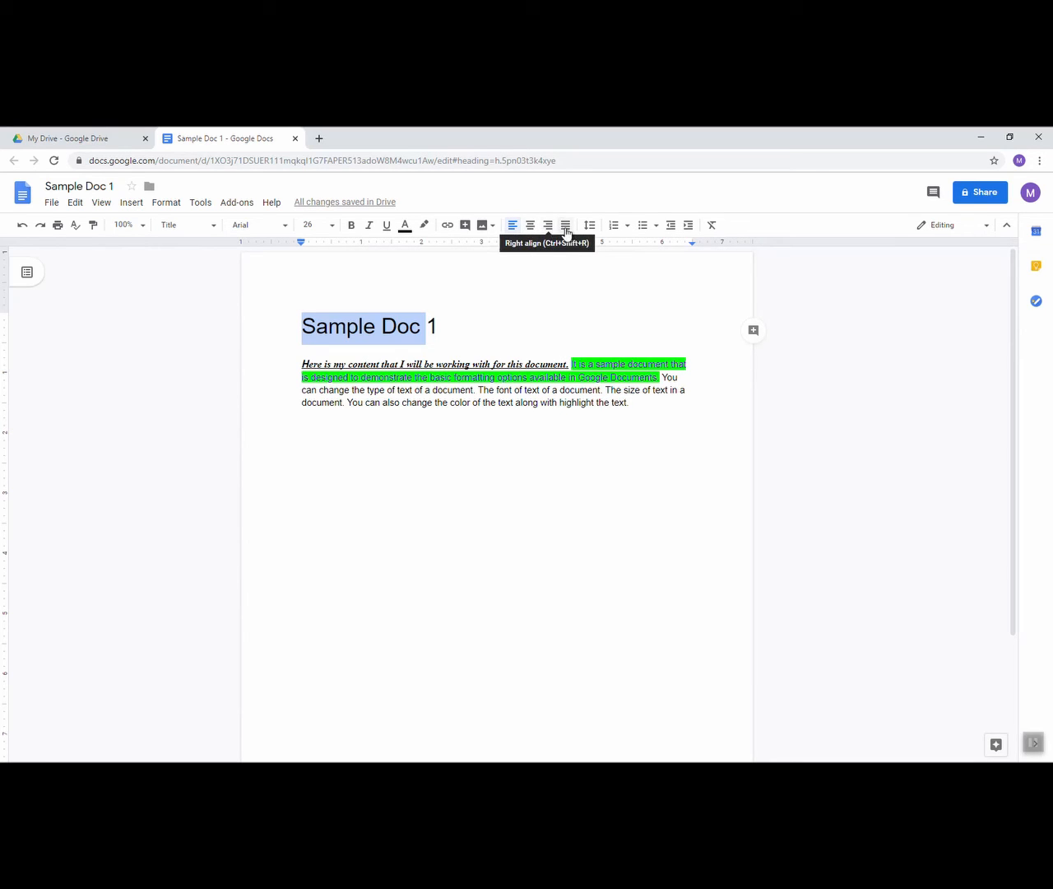
{"action": "left_click", "coordinate": [529, 230]}
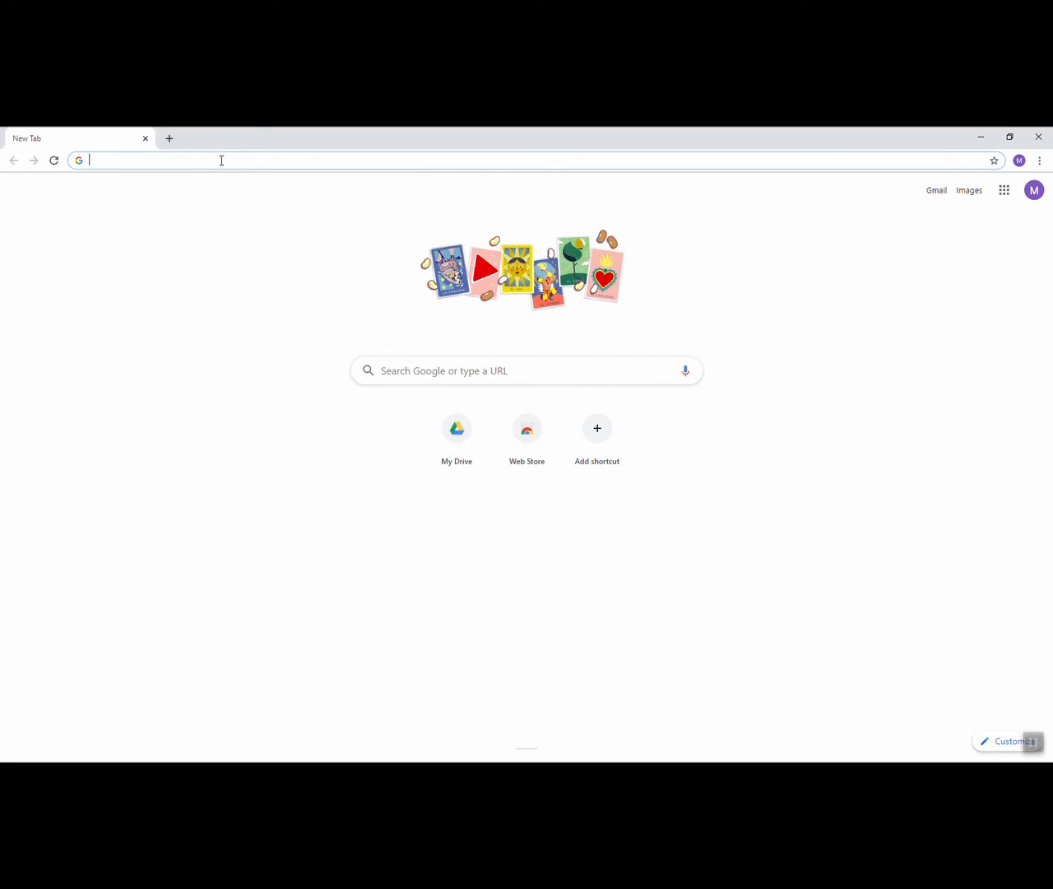
Step: Search the web for "google docs" from the new tab and open the Google Docs home page
{"action": "type", "text": "Google D"}
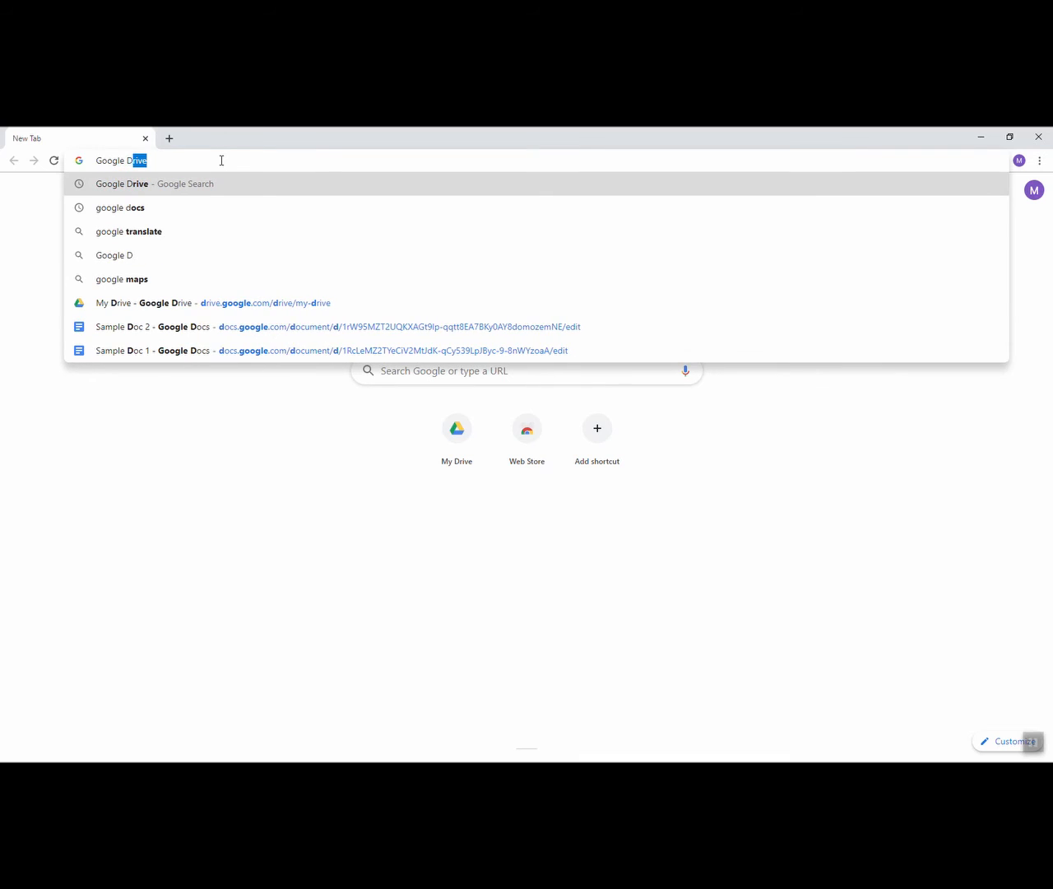
{"action": "type", "text": "o"}
{"action": "key", "text": "Return"}
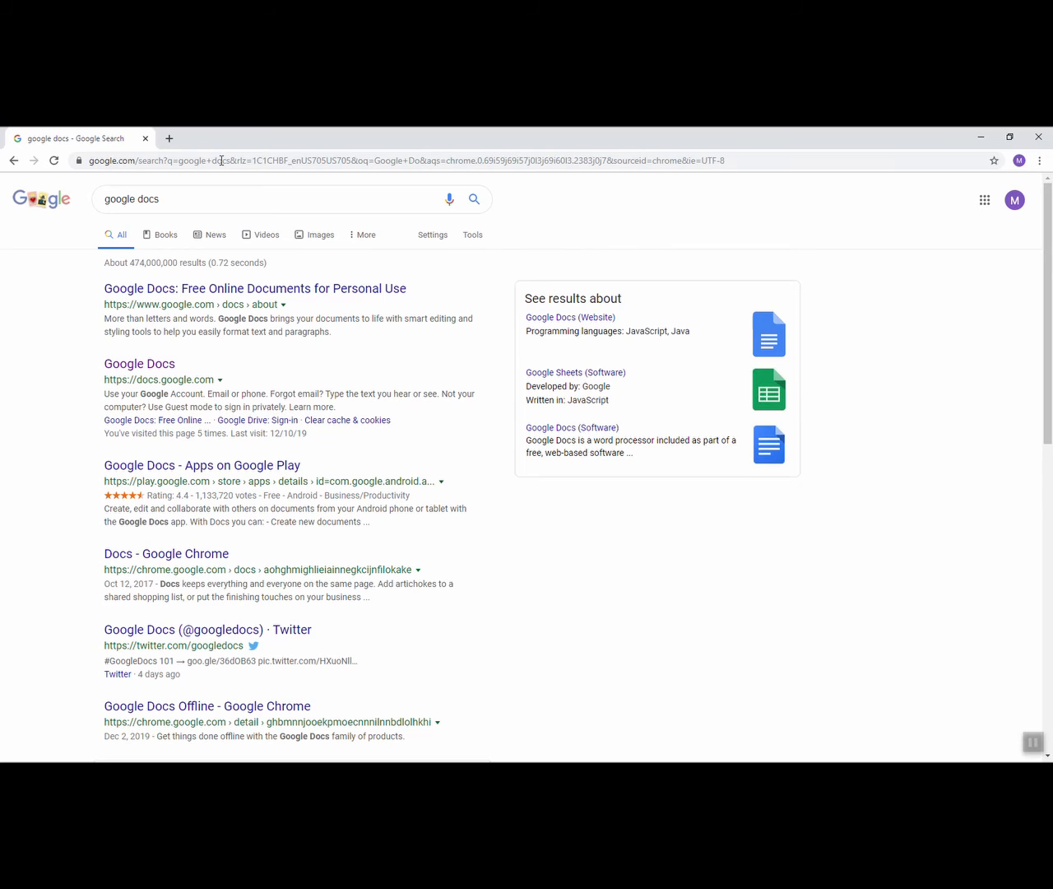
{"action": "left_click", "coordinate": [113, 367]}
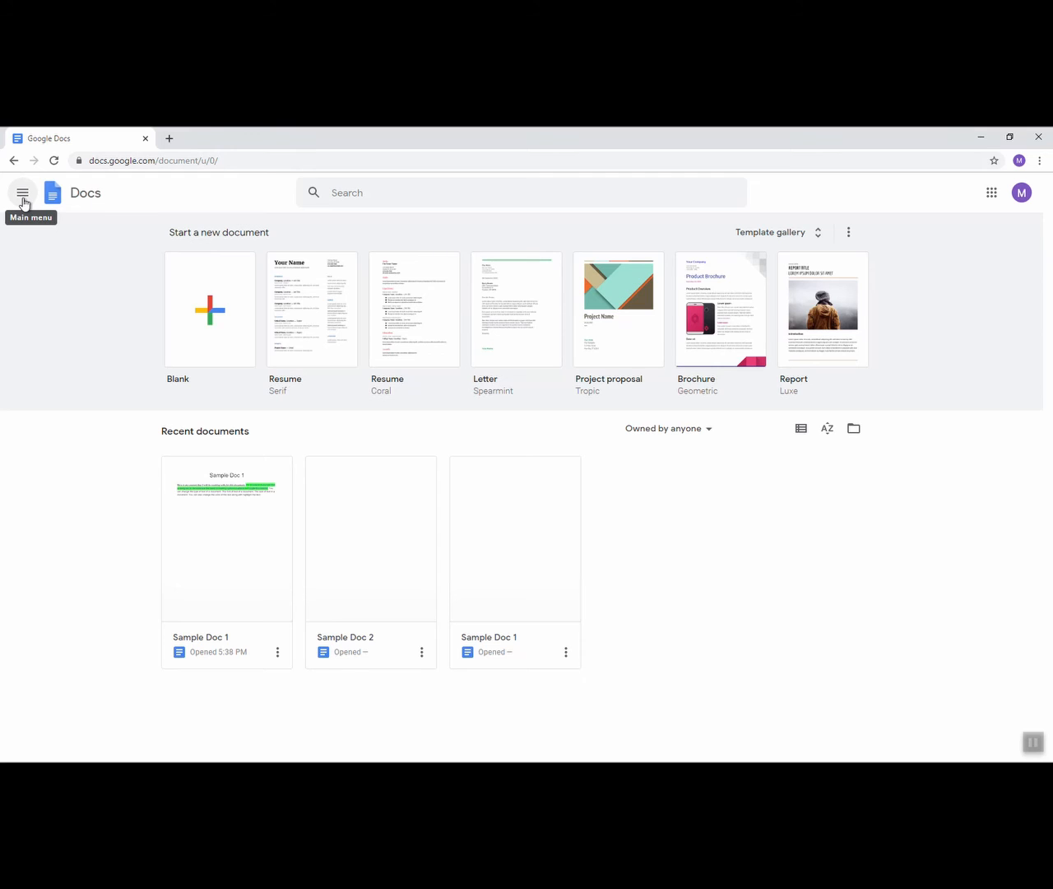
Step: Open the settings of Google Docs to view the available options
{"action": "left_click", "coordinate": [23, 200]}
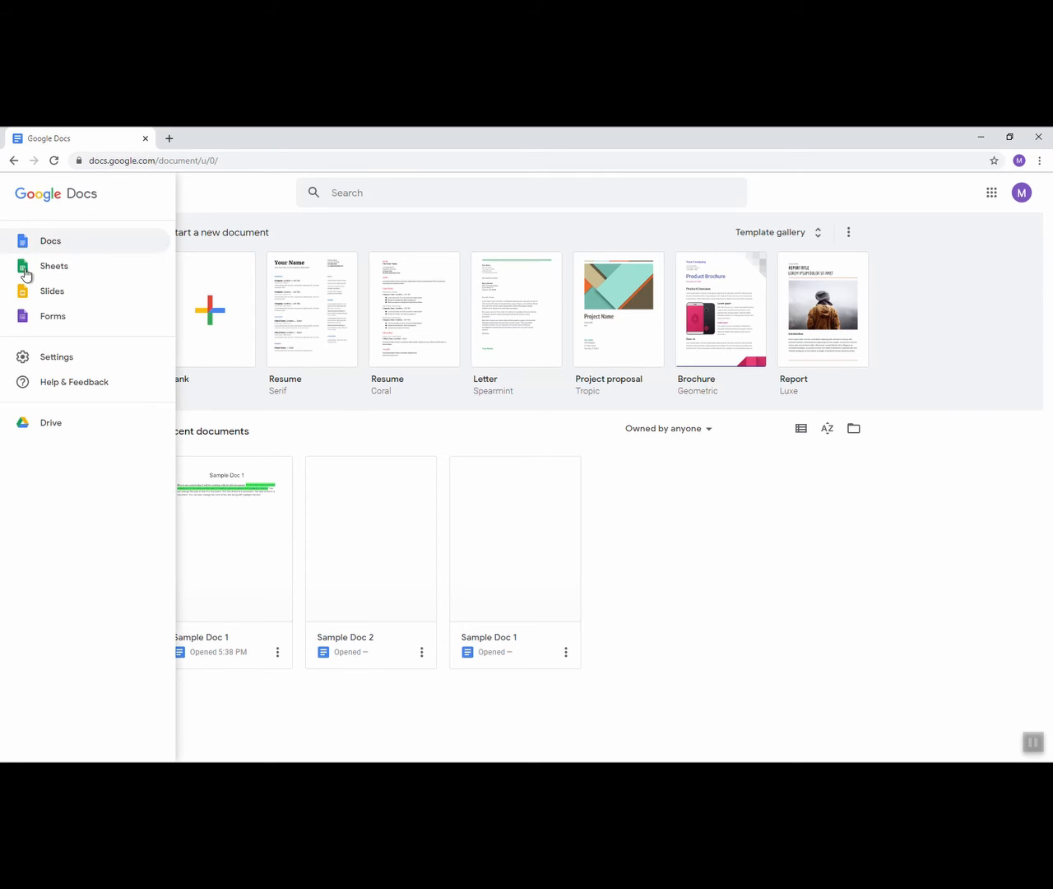
{"action": "left_click", "coordinate": [47, 361]}
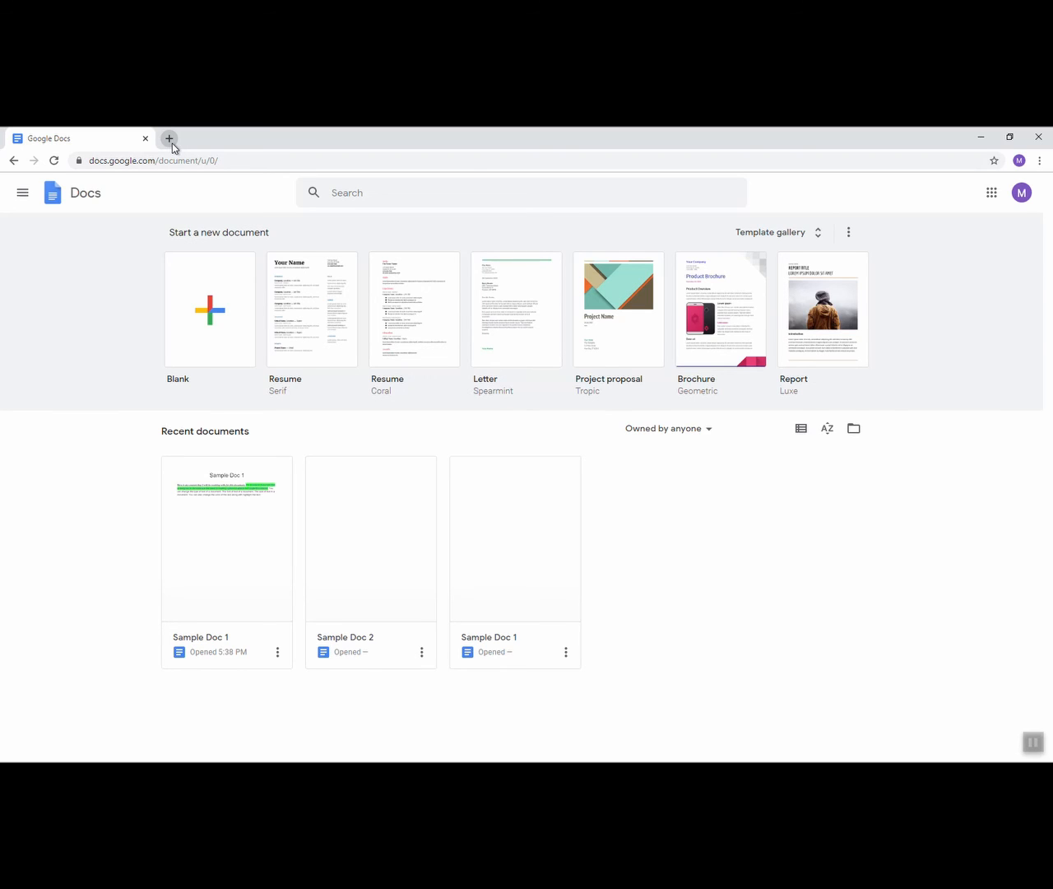
Step: Search the web for "Google Drive" in the current tab and open My Drive from the results
{"action": "left_click", "coordinate": [174, 161]}
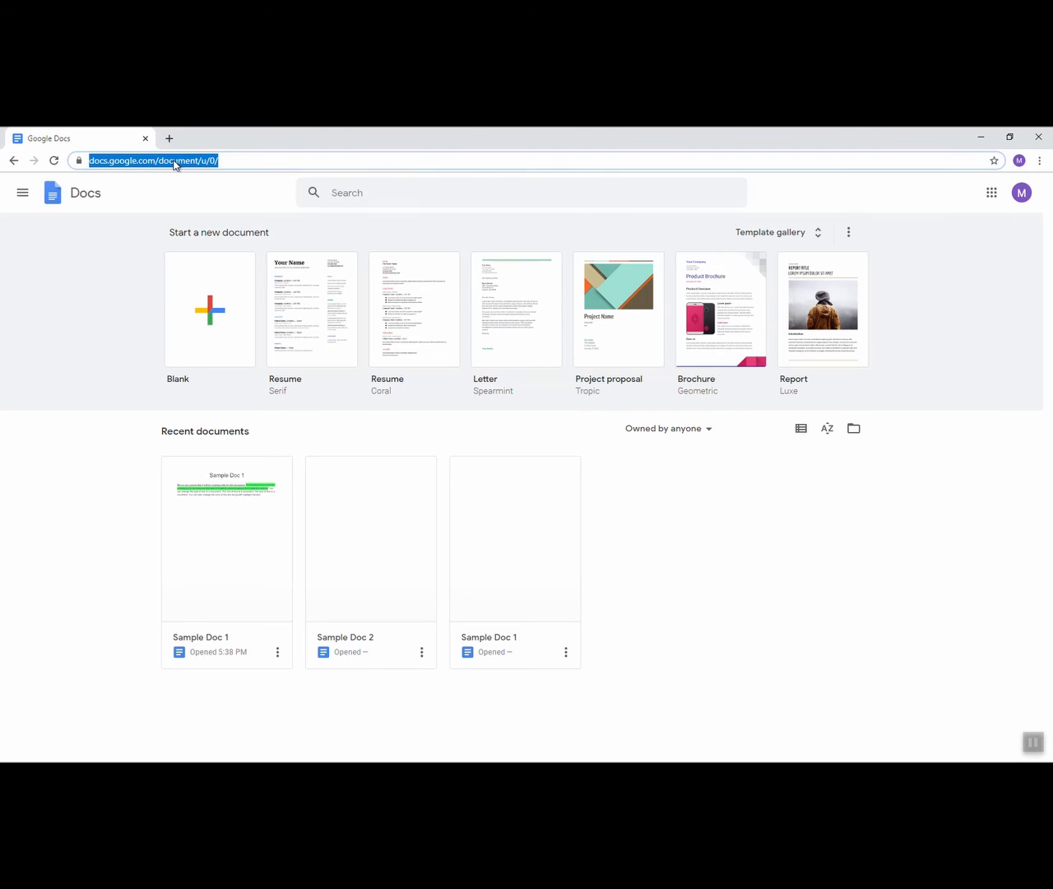
{"action": "type", "text": "Google D"}
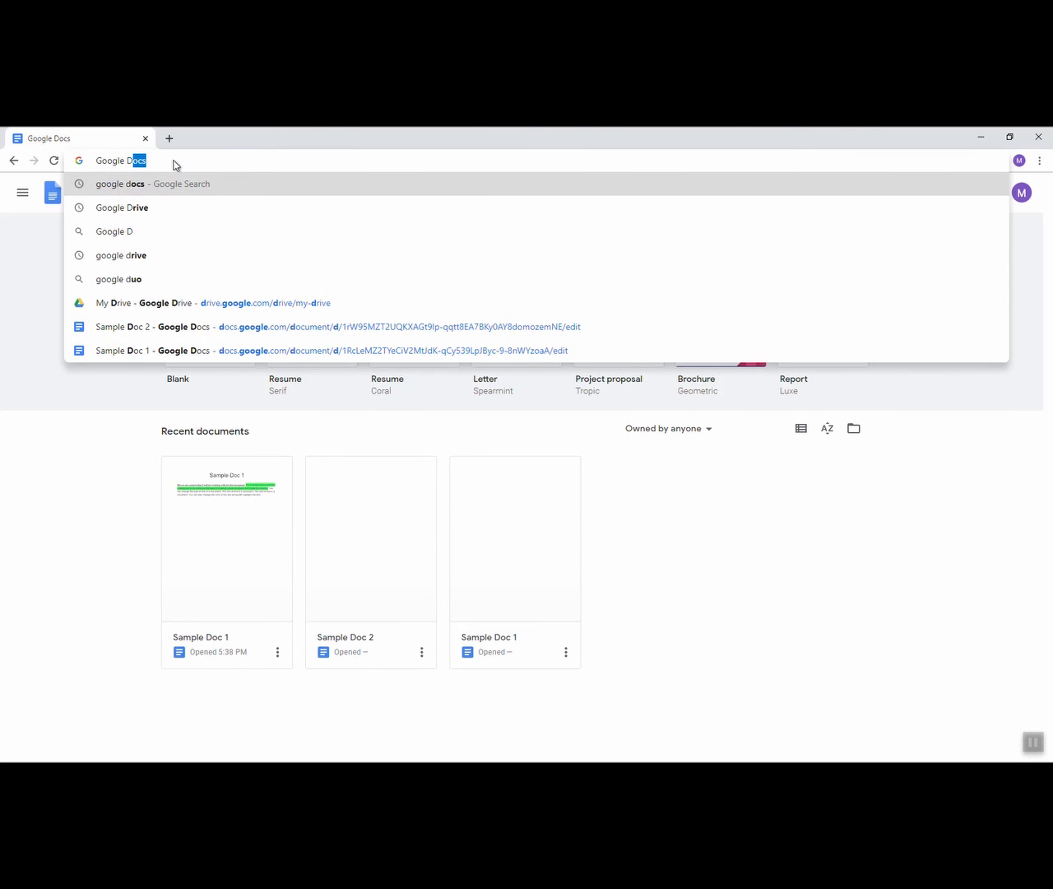
{"action": "type", "text": "ri"}
{"action": "key", "text": "Return"}
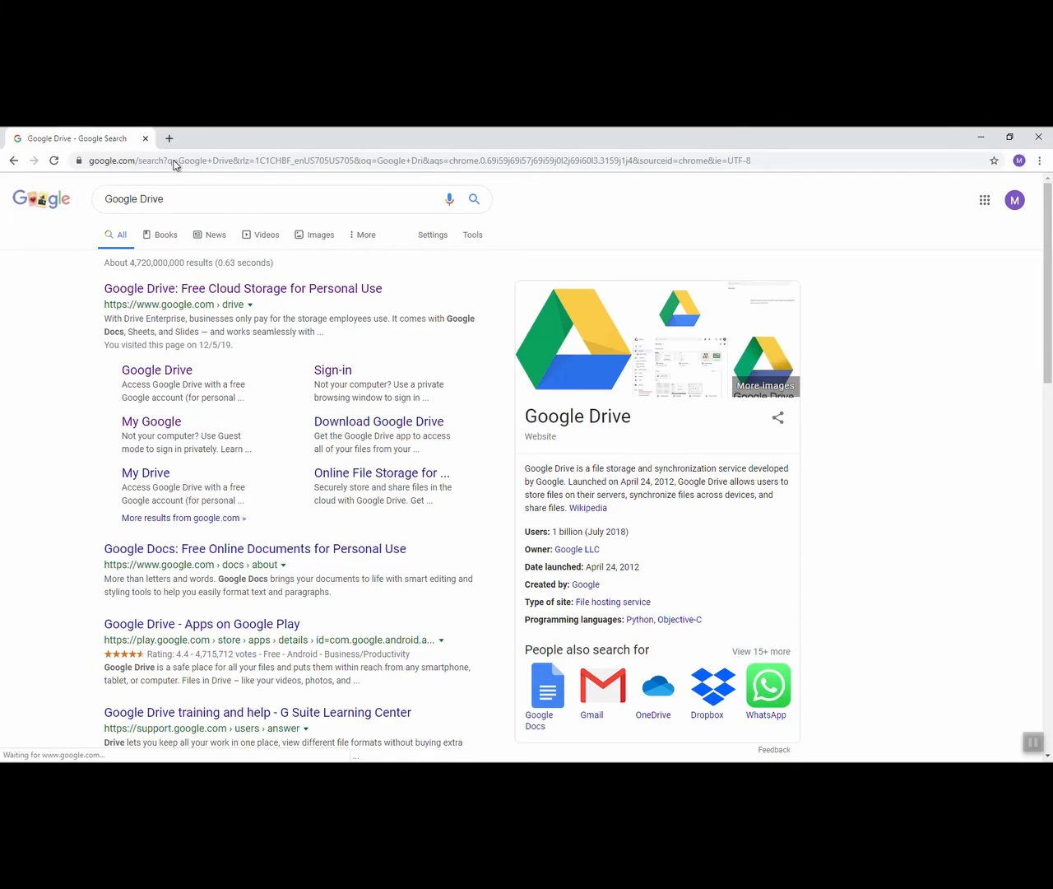
{"action": "left_click", "coordinate": [172, 374]}
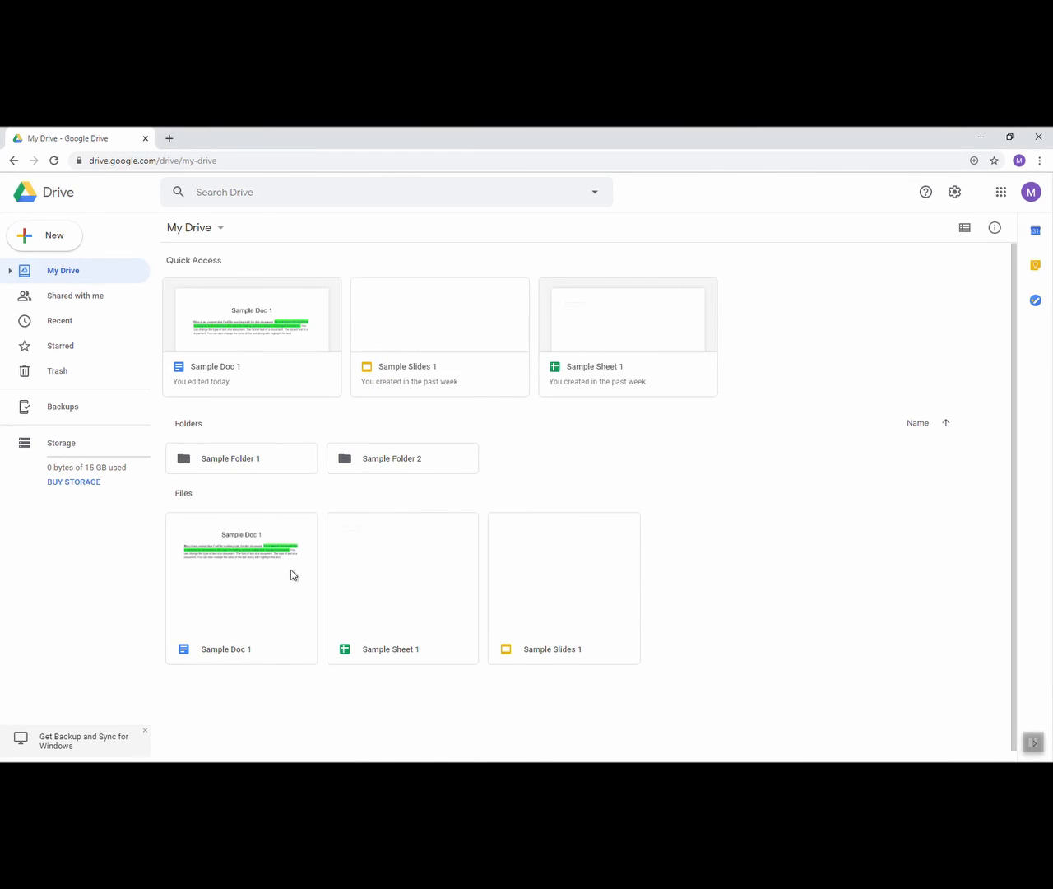
Step: Download the file Sample Doc 1 from My Drive to the computer
{"action": "left_click", "coordinate": [290, 569]}
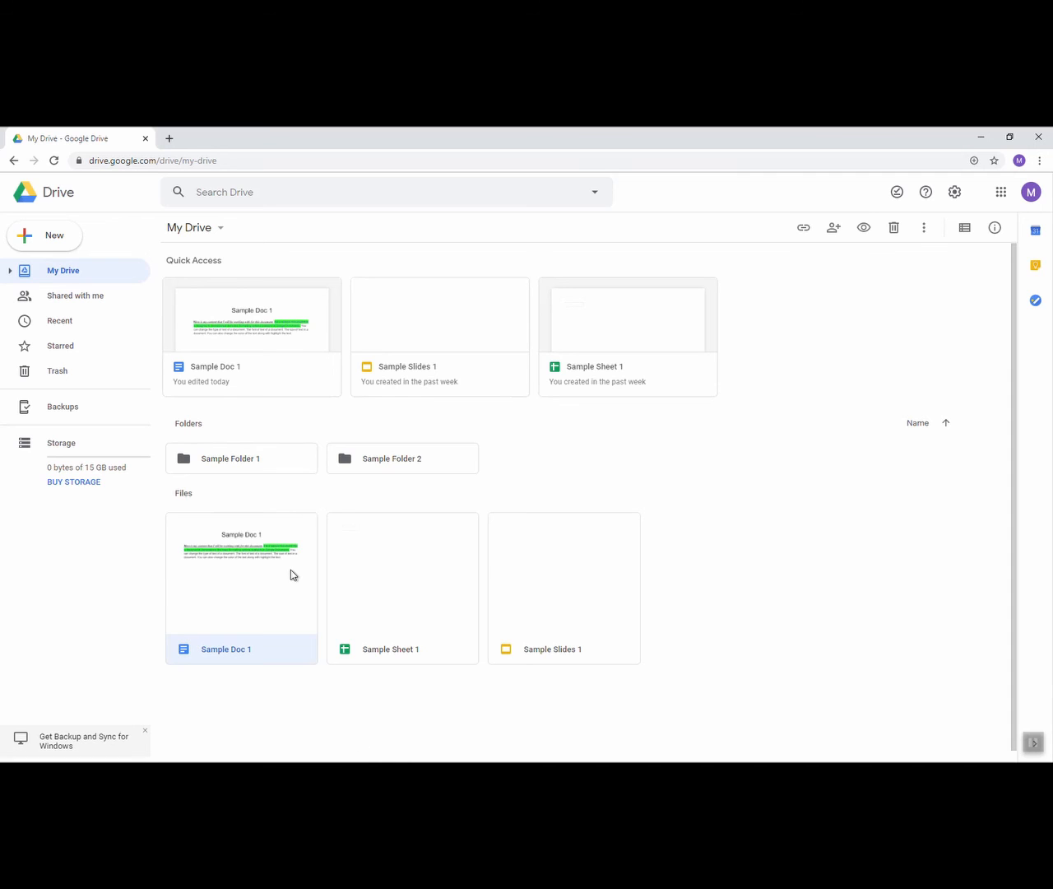
{"action": "right_click", "coordinate": [291, 569]}
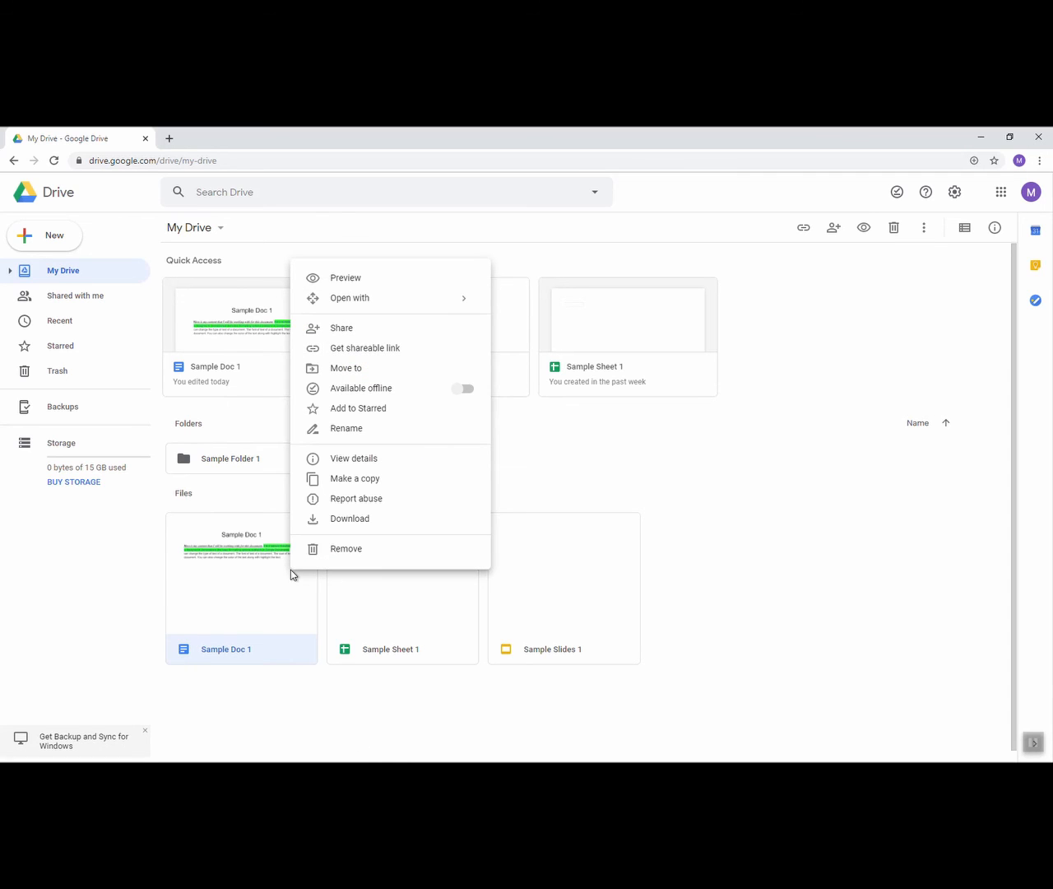
{"action": "left_click", "coordinate": [345, 523]}
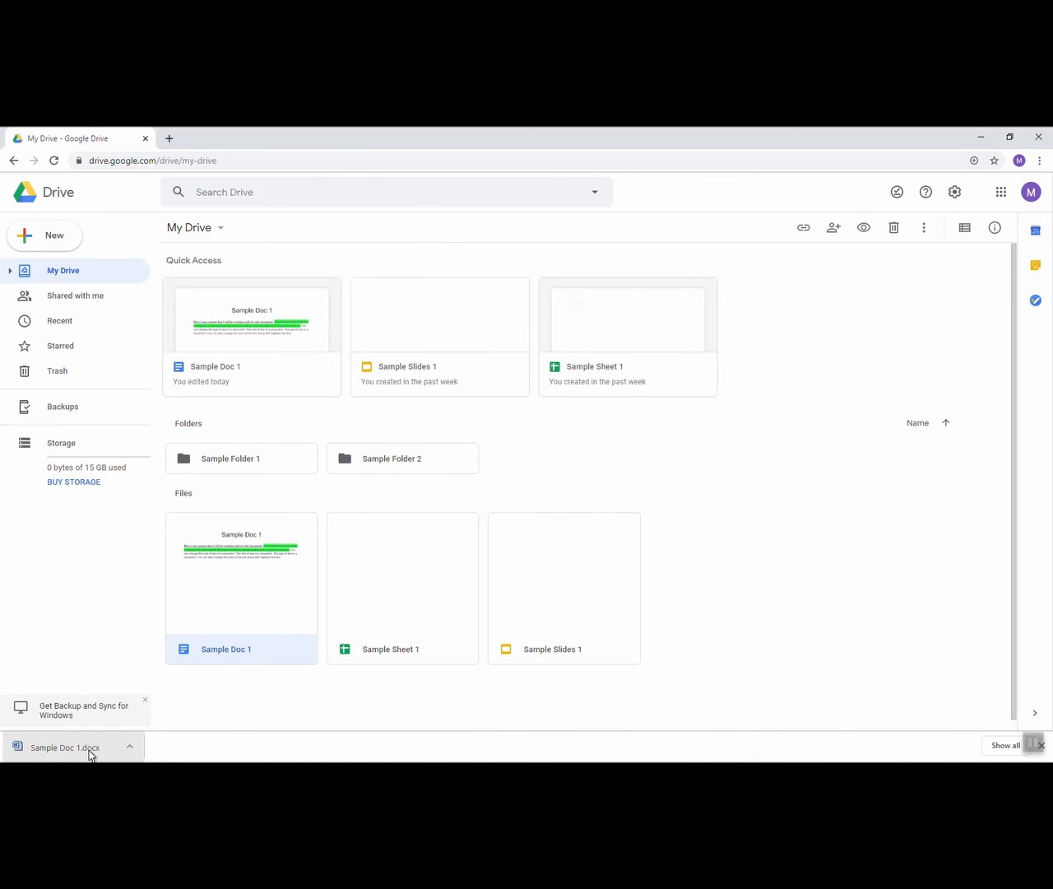
Step: Open the downloaded Sample Doc 1.docx in Microsoft Word and bring up the Save As option for it
{"action": "left_click", "coordinate": [90, 752]}
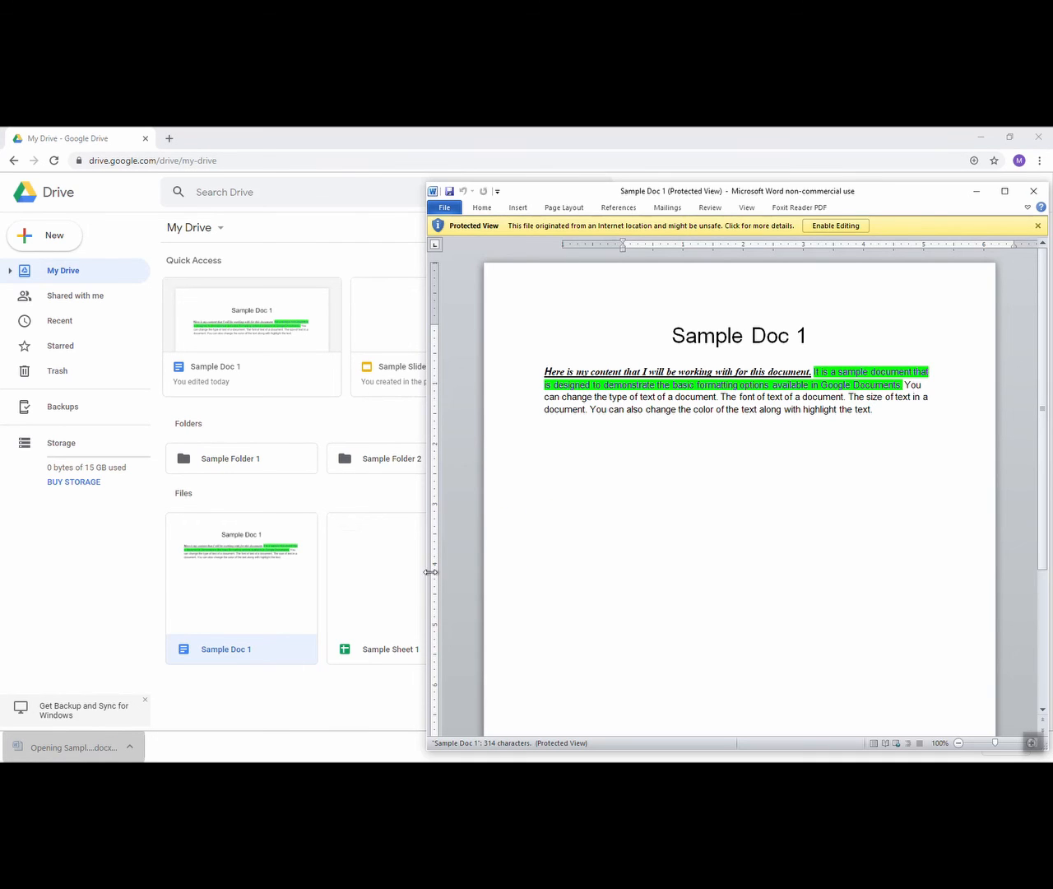
{"action": "left_click", "coordinate": [445, 209]}
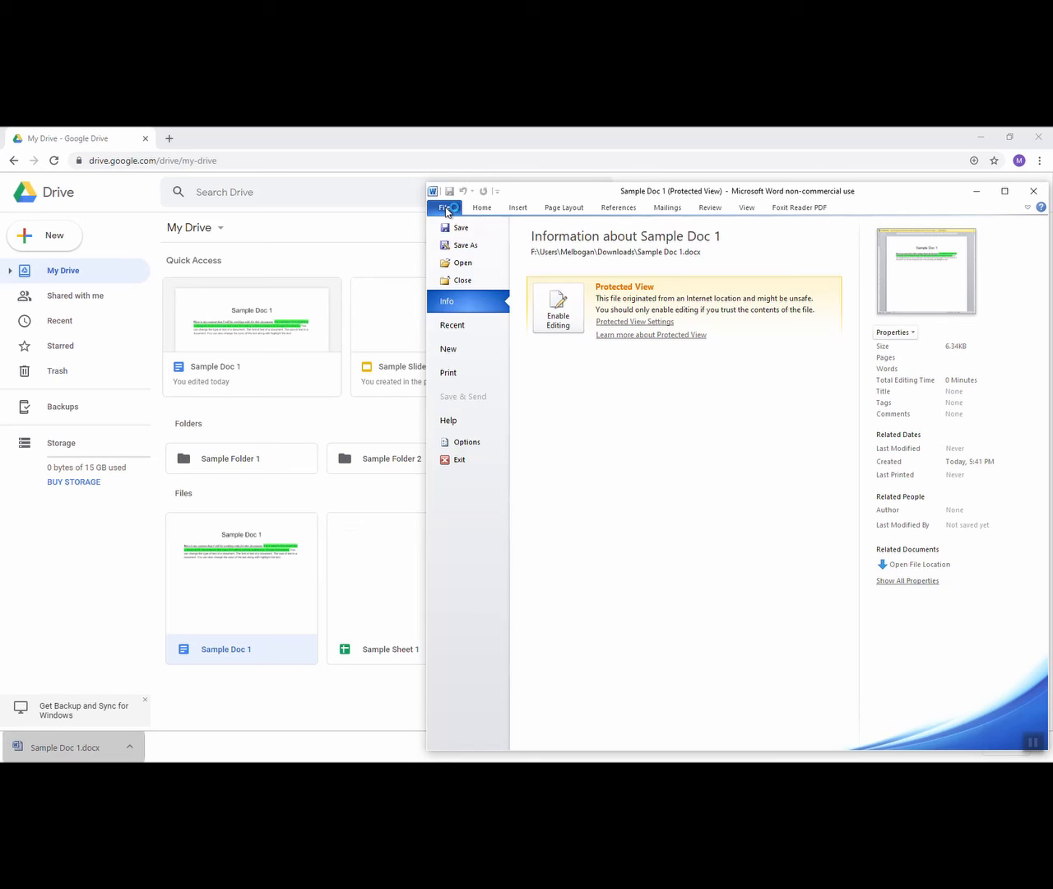
{"action": "left_click", "coordinate": [461, 244]}
{"action": "left_click", "coordinate": [493, 483]}
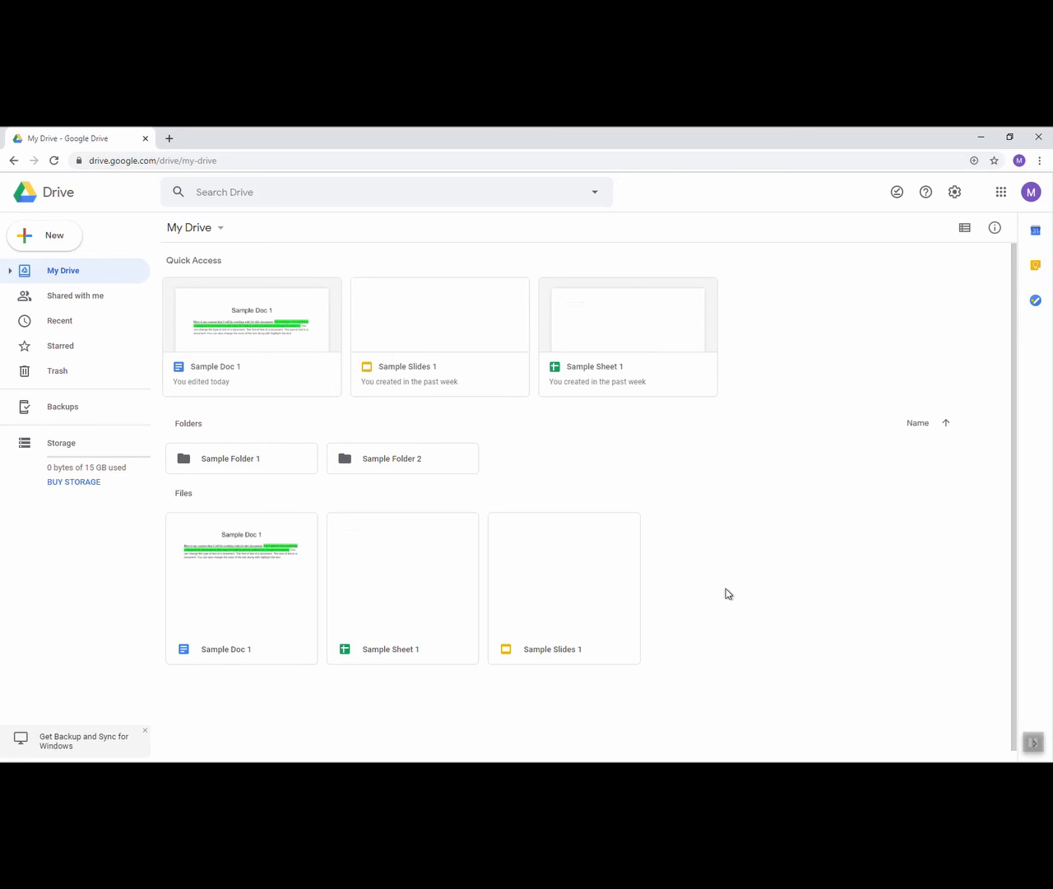
Step: Select the whole range of files from Sample Doc 1 through Sample Slides 1 in My Drive, and clear the selection
{"action": "left_click", "coordinate": [198, 588]}
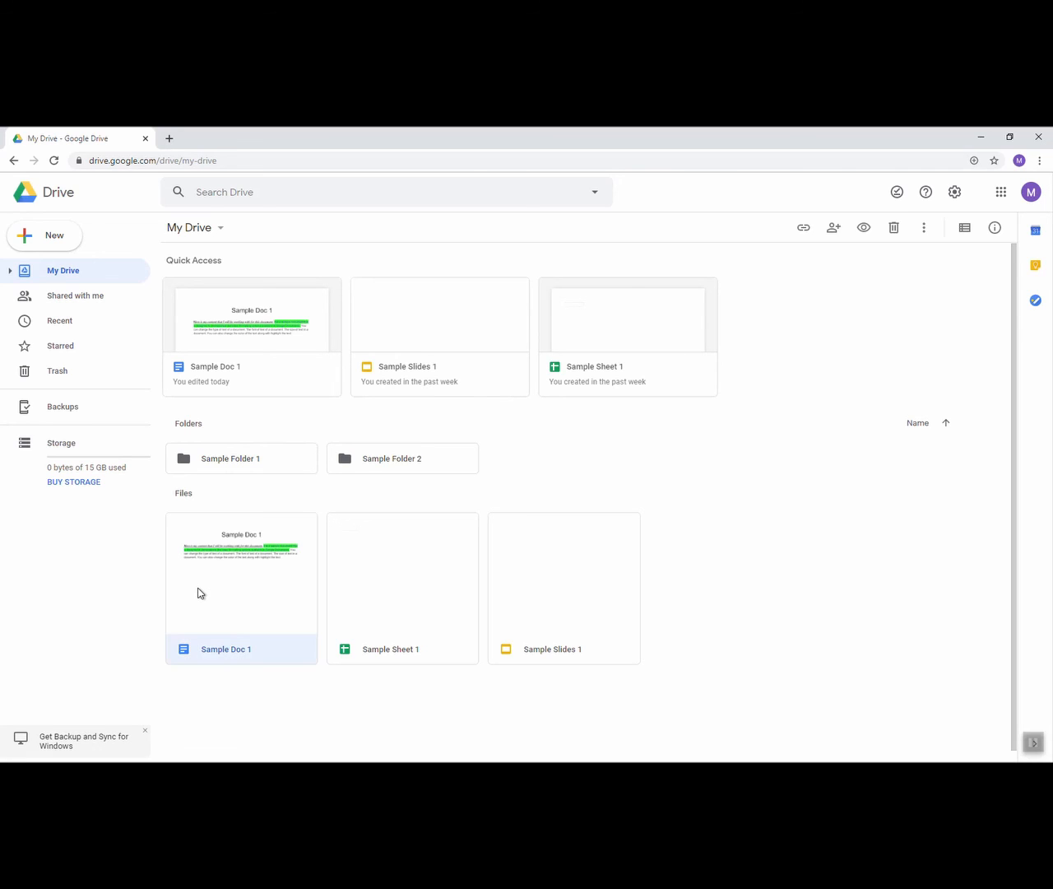
{"action": "key", "text": "ctrl"}
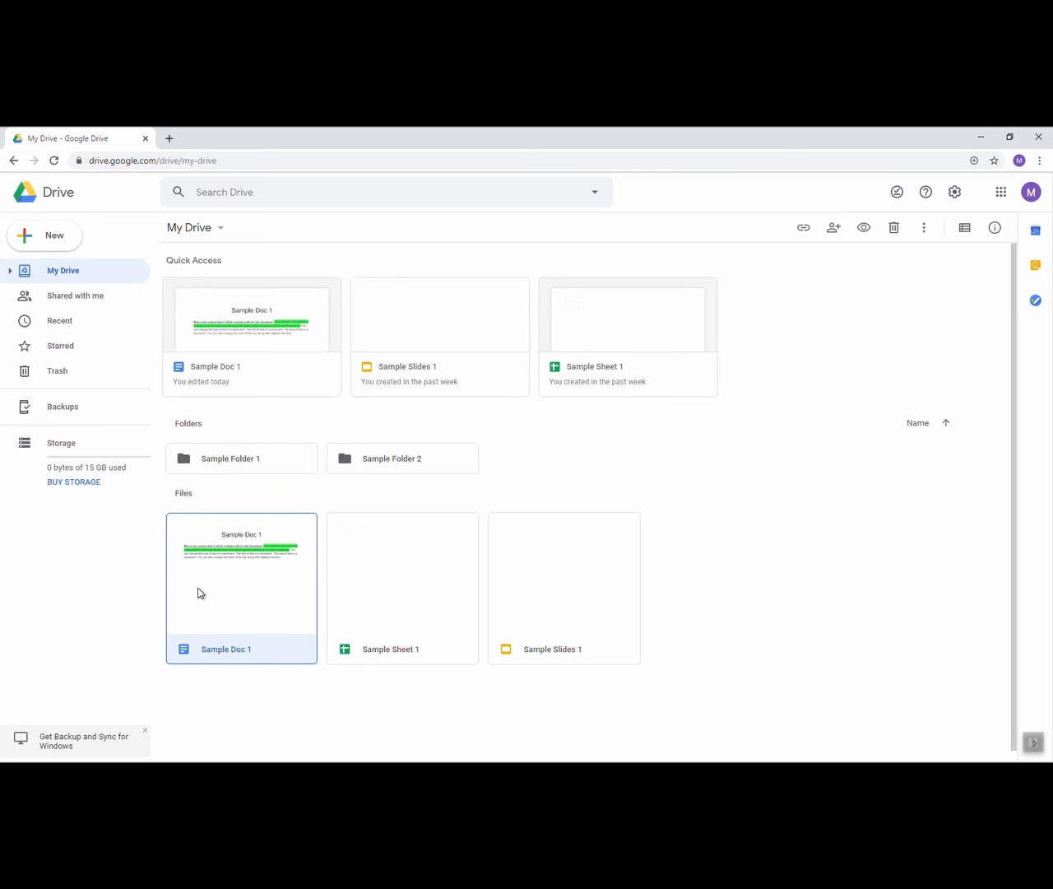
{"action": "left_click", "coordinate": [560, 605], "text": "shift"}
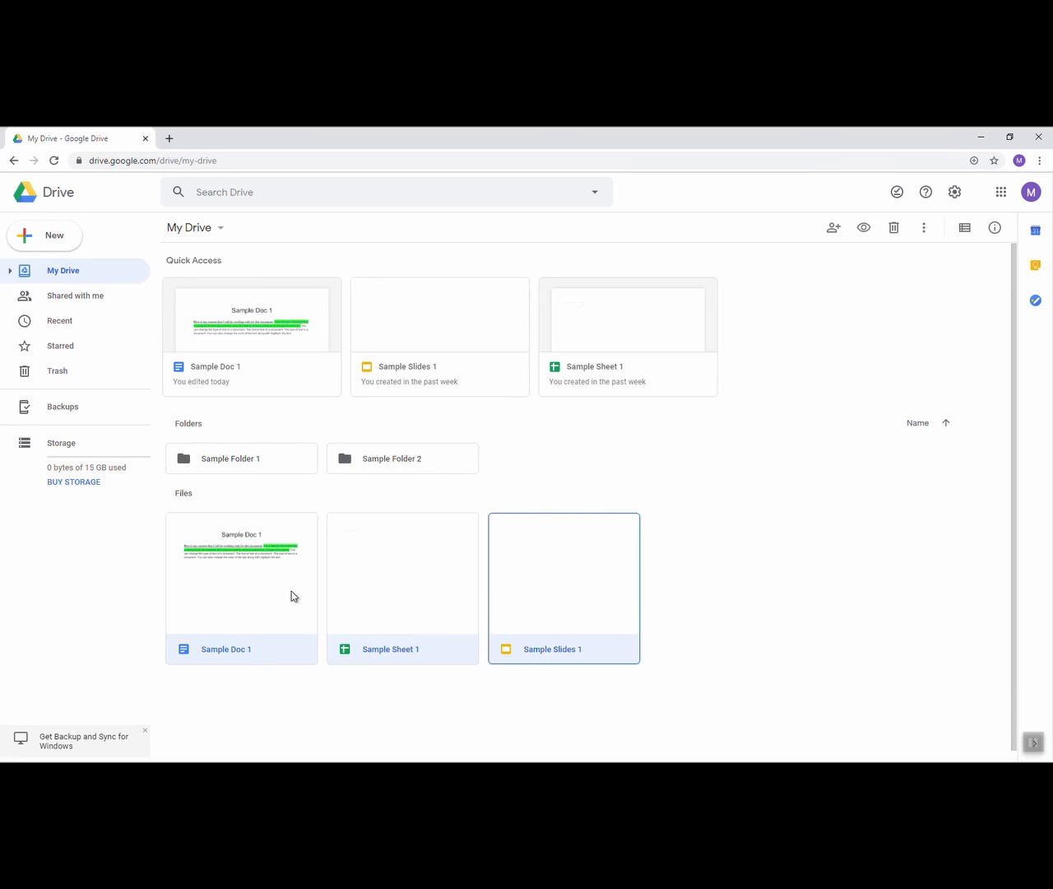
{"action": "left_click", "coordinate": [136, 600]}
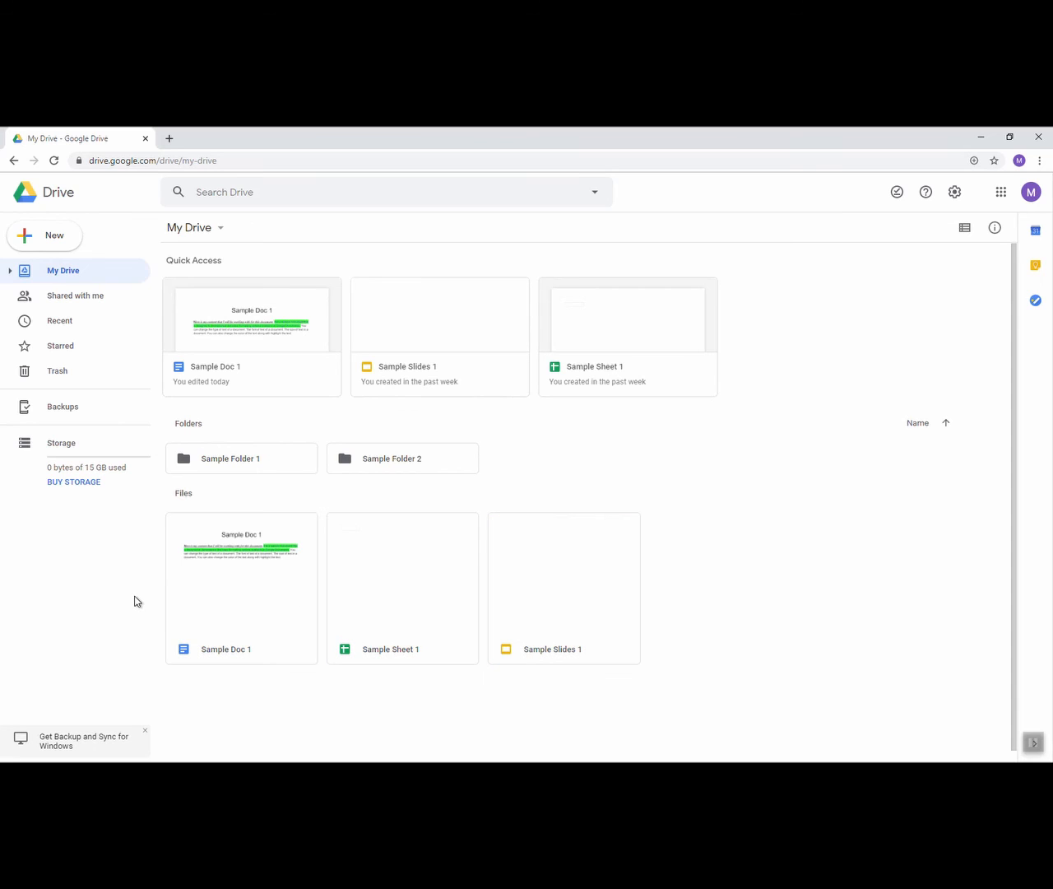
Step: Download only Sample Doc 1 and Sample Slides 1 together from My Drive, leaving out Sample Sheet 1
{"action": "left_click", "coordinate": [251, 595]}
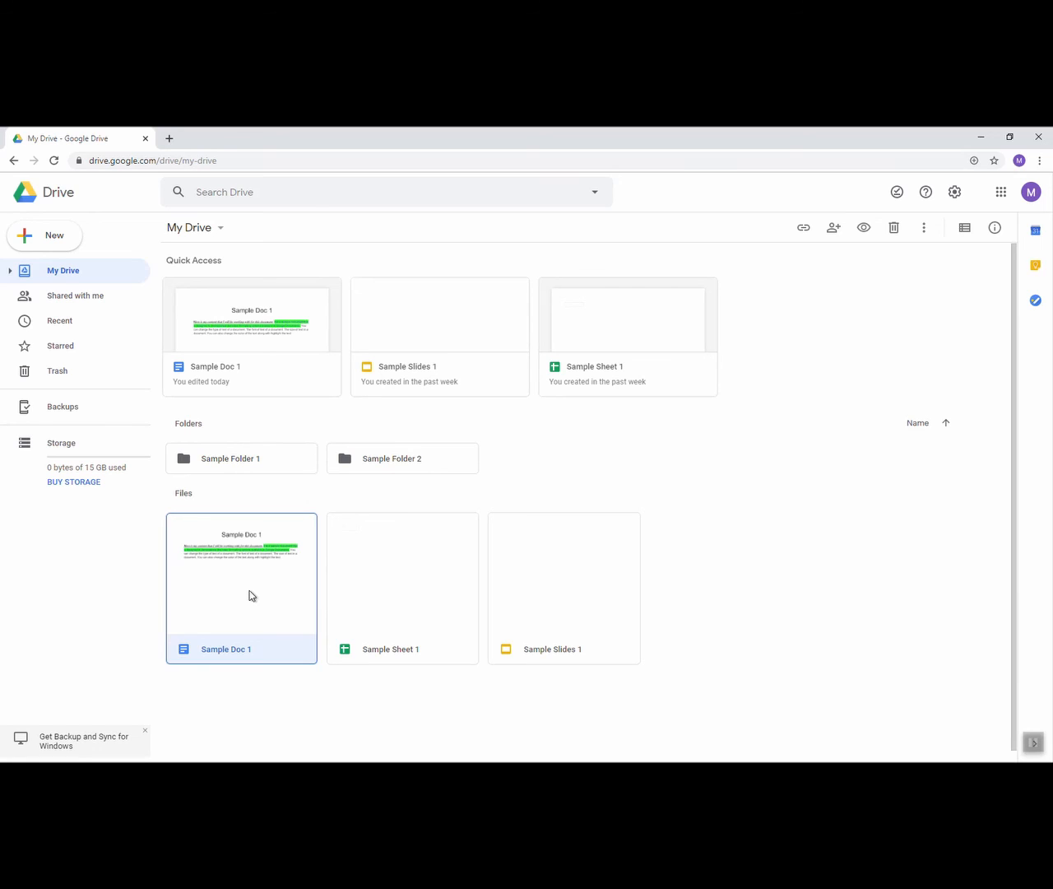
{"action": "left_click", "coordinate": [538, 581]}
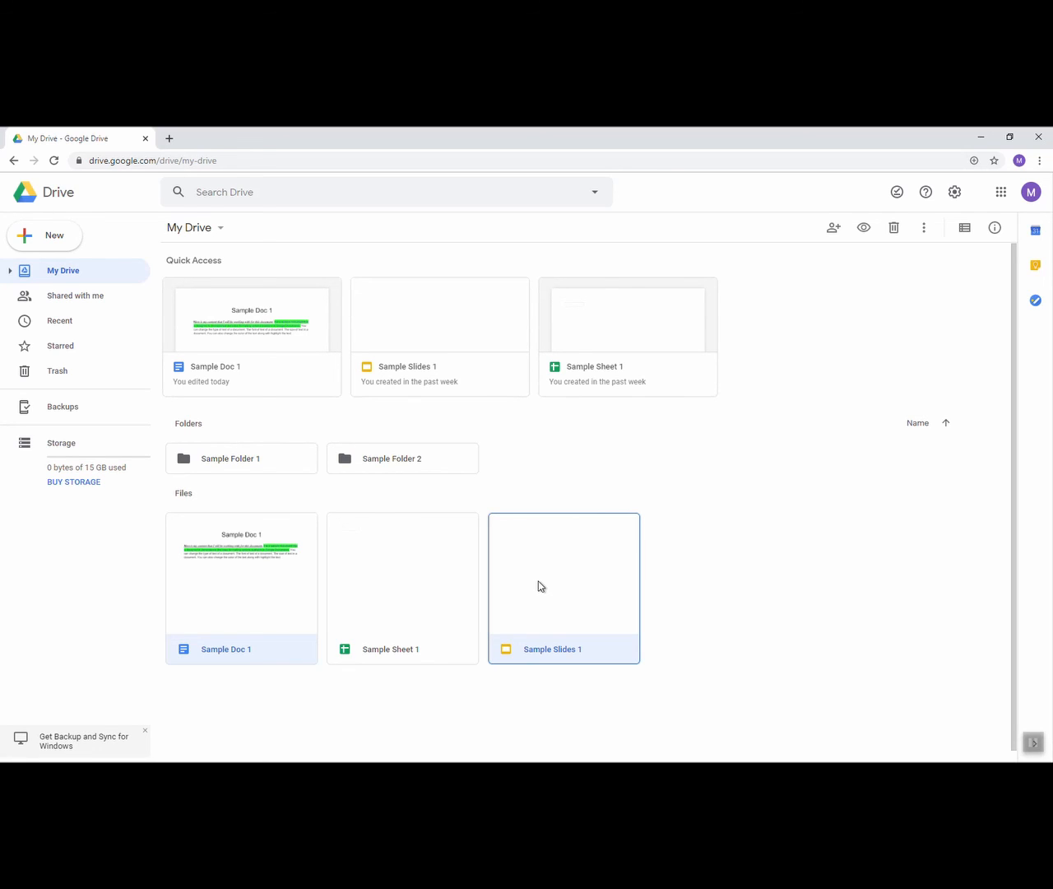
{"action": "right_click", "coordinate": [538, 581]}
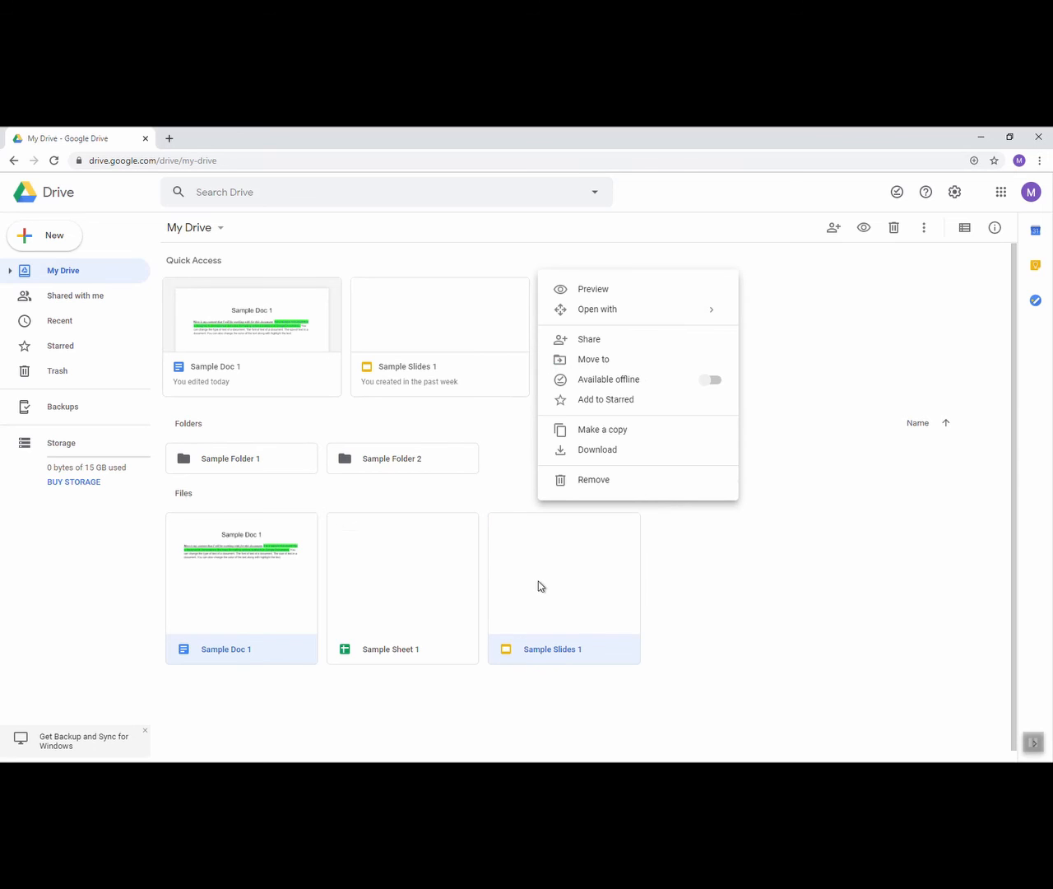
{"action": "left_click", "coordinate": [621, 450]}
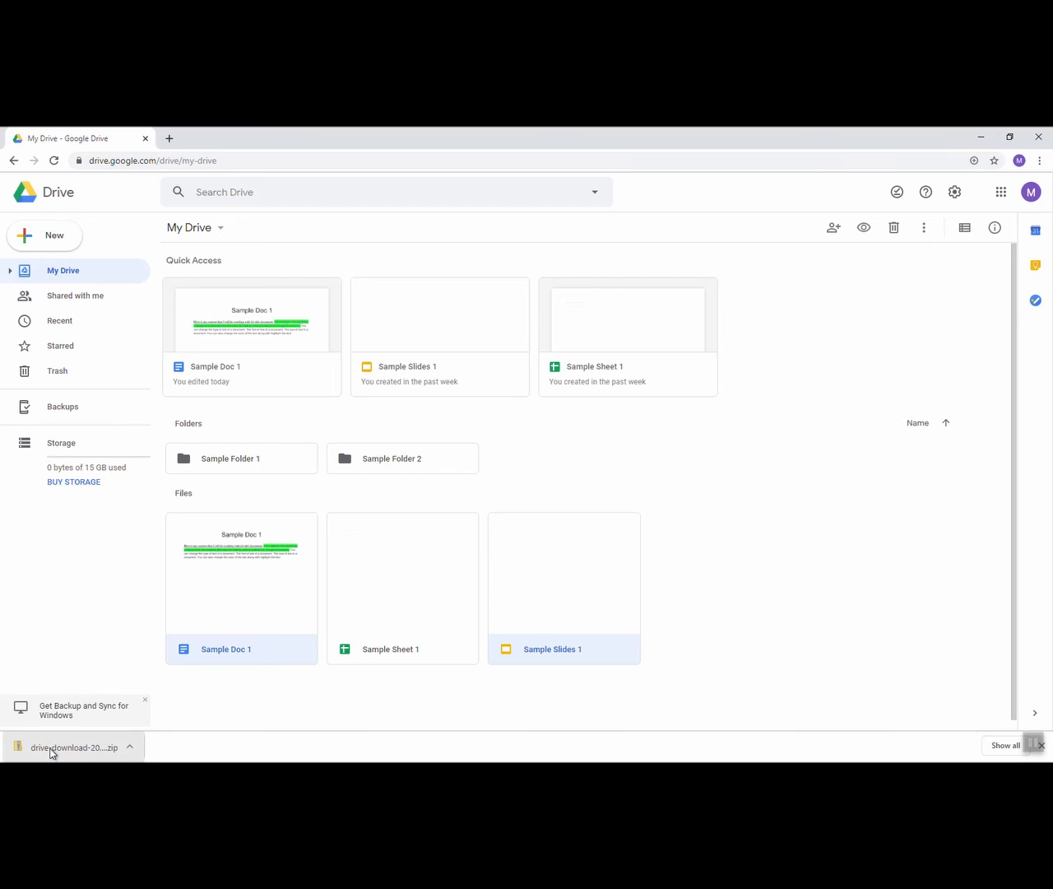
Step: Open the downloaded zip archive in File Explorer and select both Sample Doc 1 and Sample Slides 1 inside it
{"action": "left_click", "coordinate": [51, 750]}
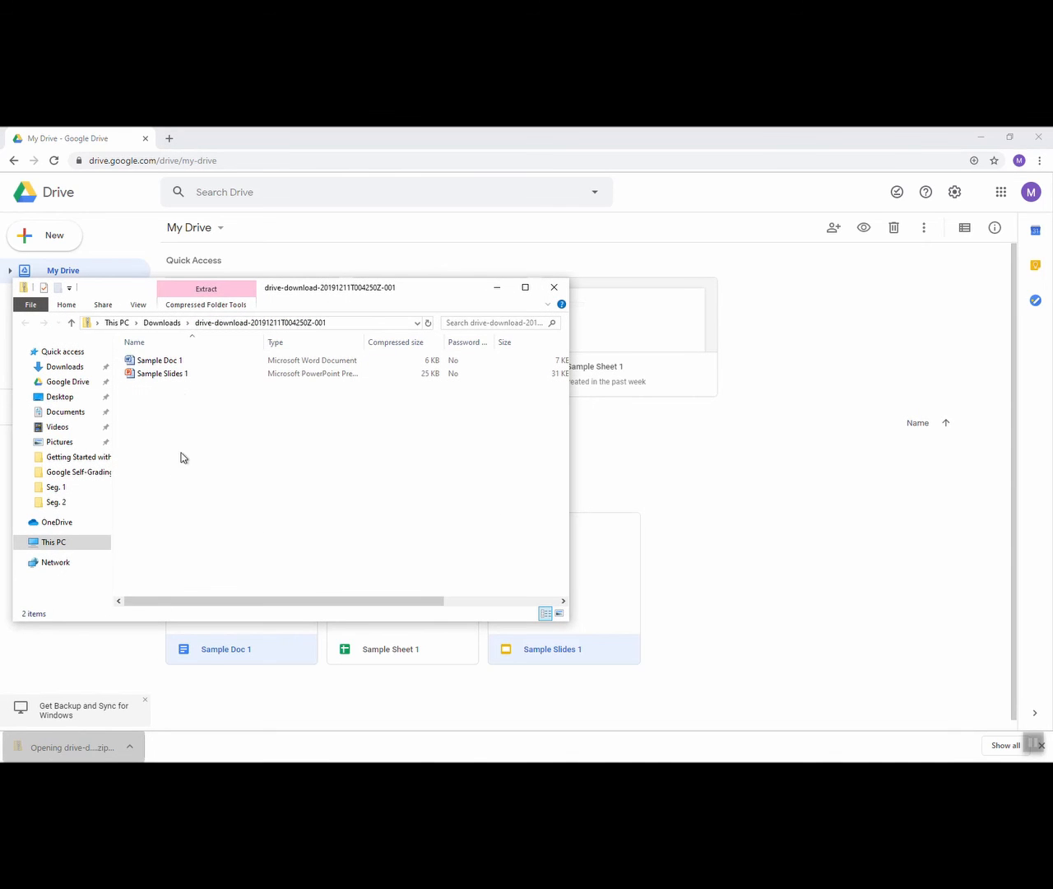
{"action": "left_click", "coordinate": [176, 373]}
{"action": "left_click", "coordinate": [172, 363], "text": "shift"}
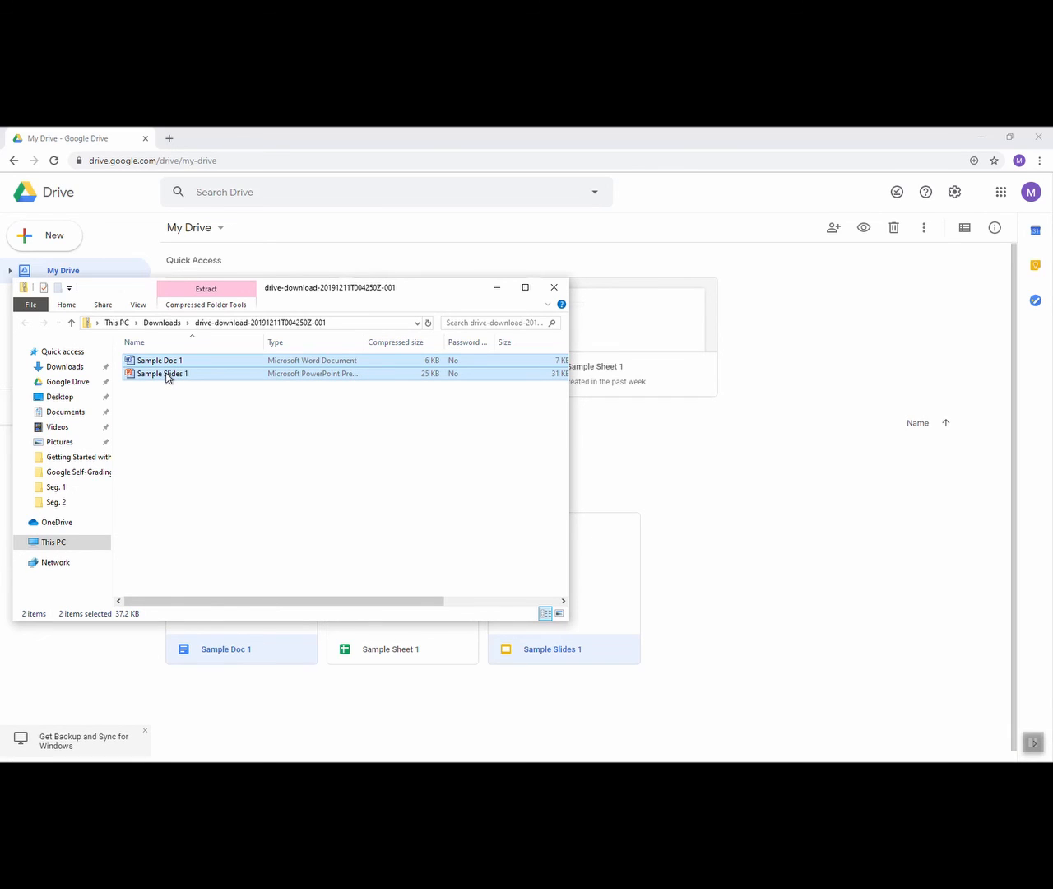
{"action": "left_click_drag", "start_coordinate": [167, 376], "coordinate": [180, 422]}
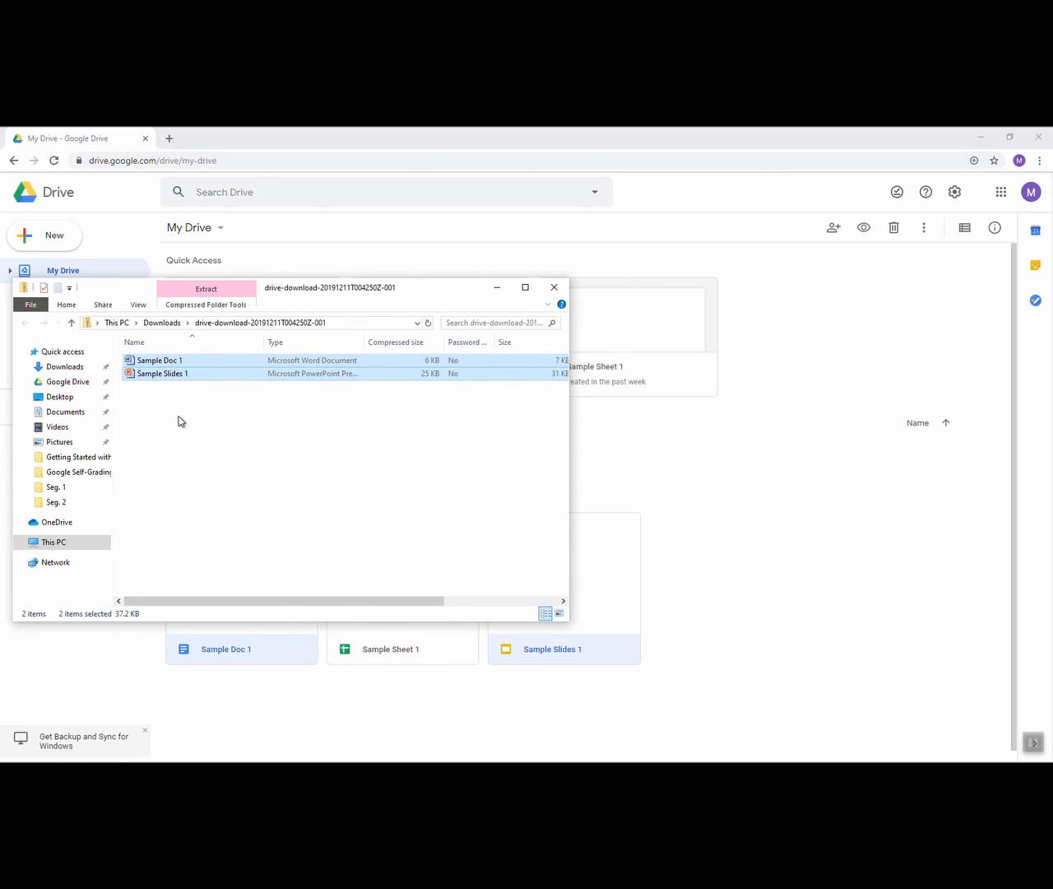